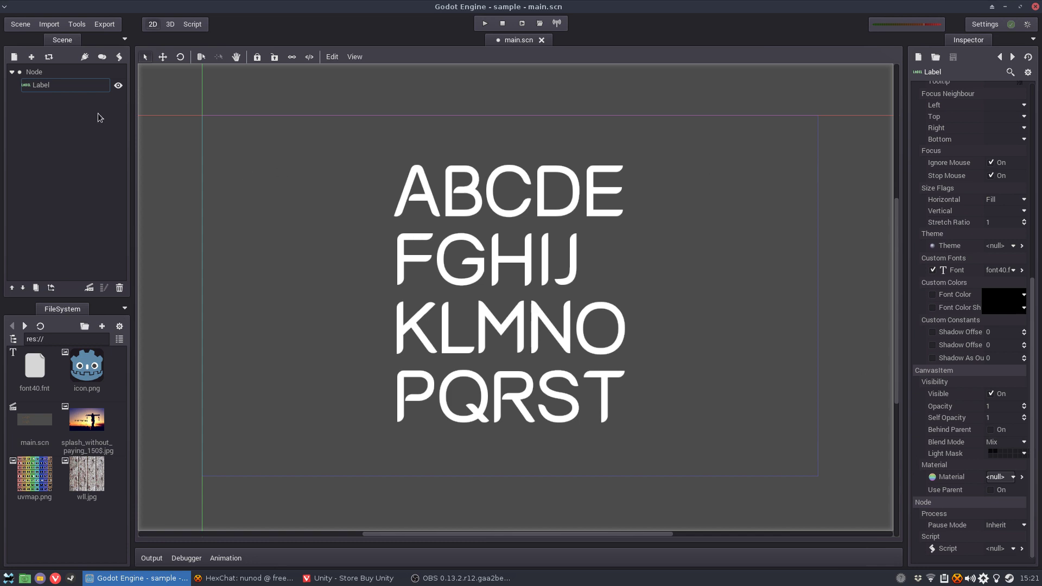
Give the Label node a new CanvasItemMaterial
left_click(54, 86)
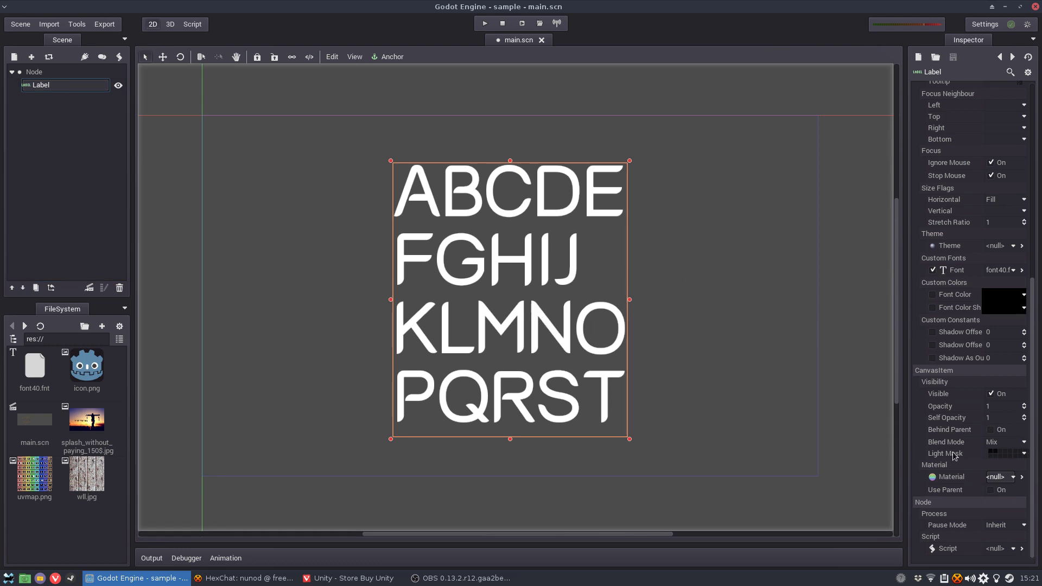
left_click(996, 479)
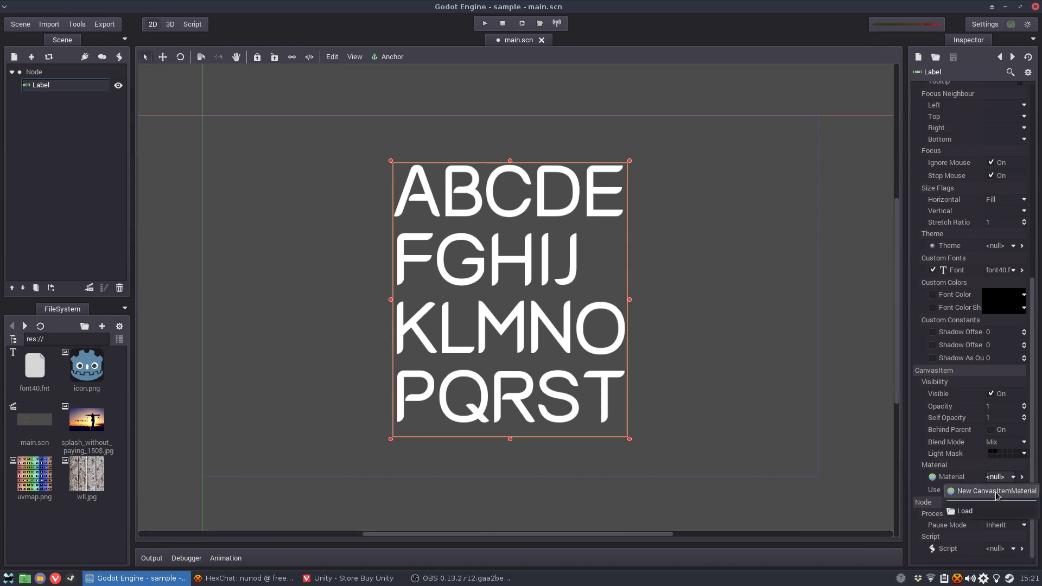
left_click(996, 492)
Assign the material a new CanvasItemShaderGraph and open it in the graph editor
left_click(1023, 477)
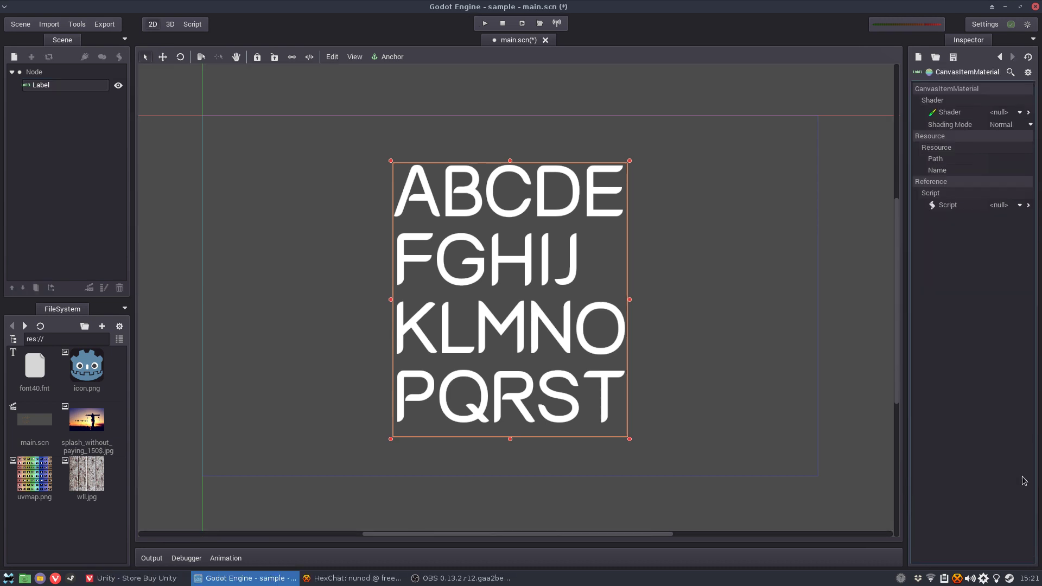
left_click(1008, 113)
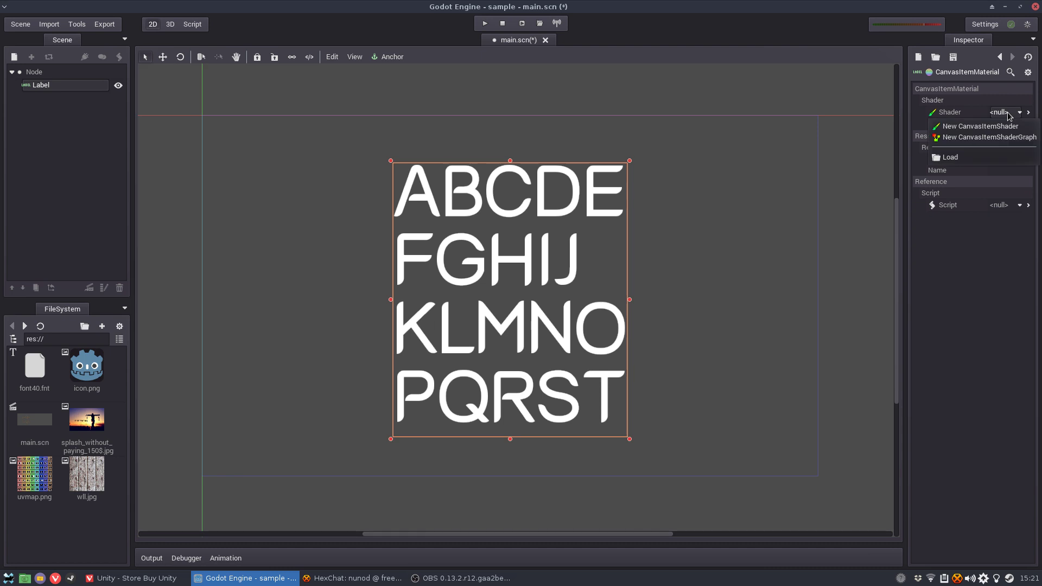
left_click(997, 140)
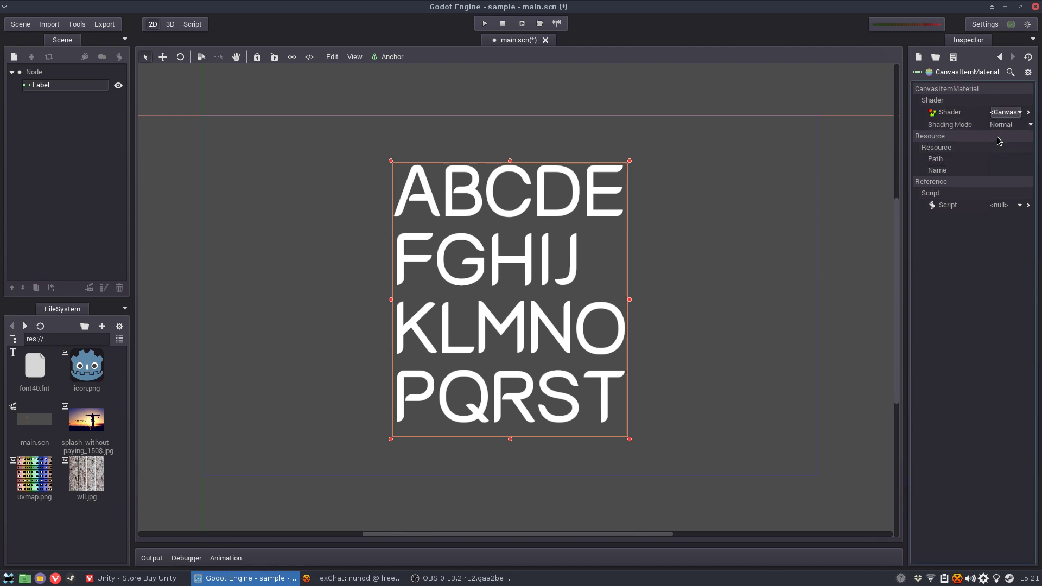
left_click(1030, 114)
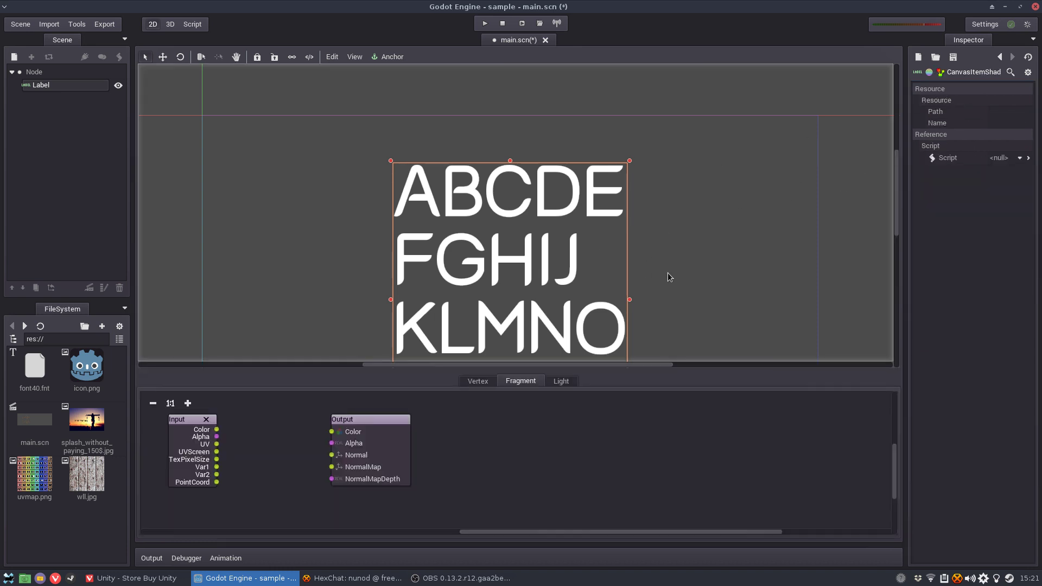
Move the Output node right and add a Texture Uniform node to the Fragment graph
scroll(672, 254, "down", 3)
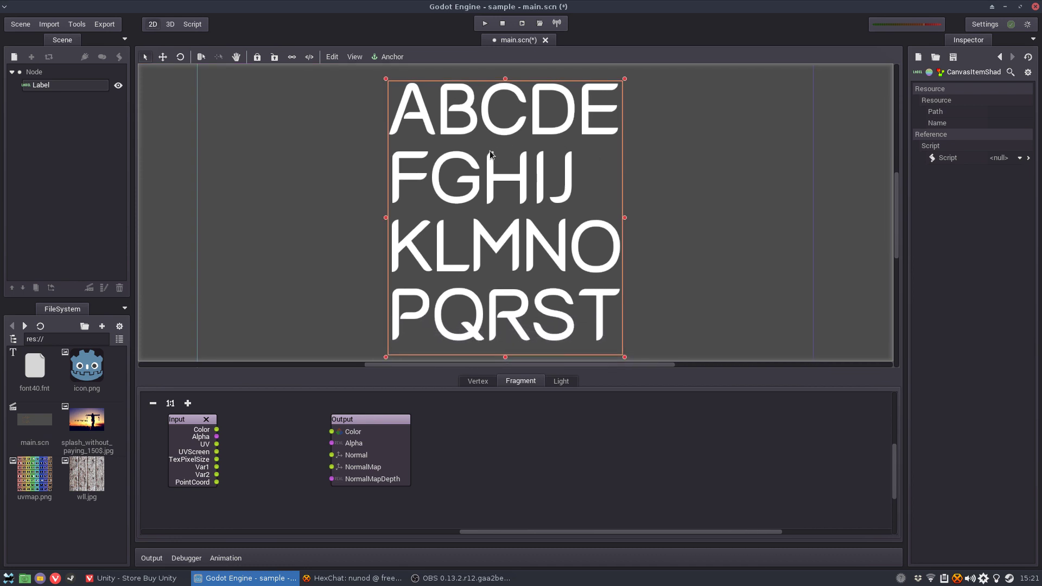
scroll(635, 229, "down", 2)
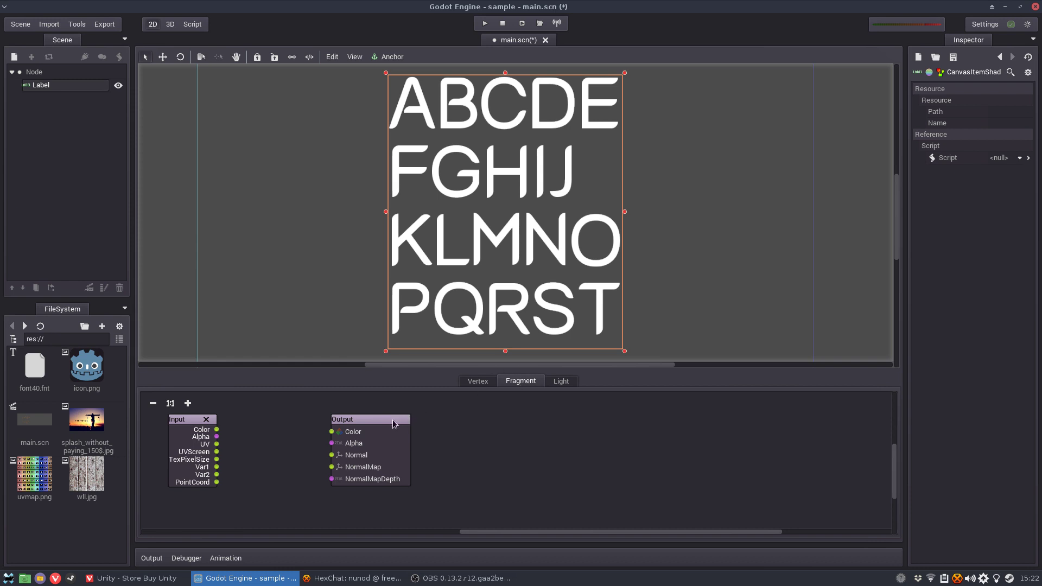
left_click_drag(394, 424, 630, 423)
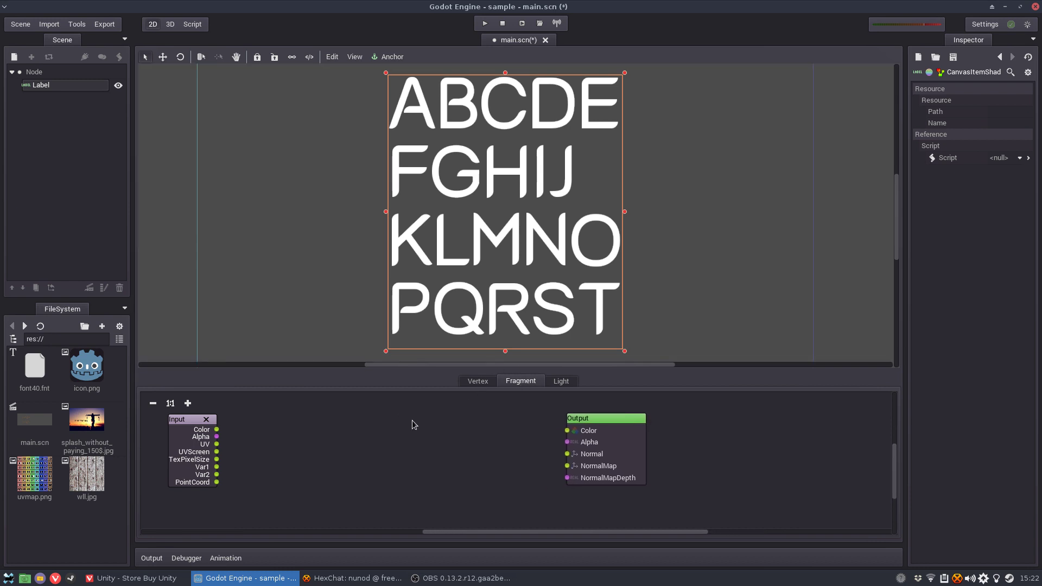
right_click(386, 427)
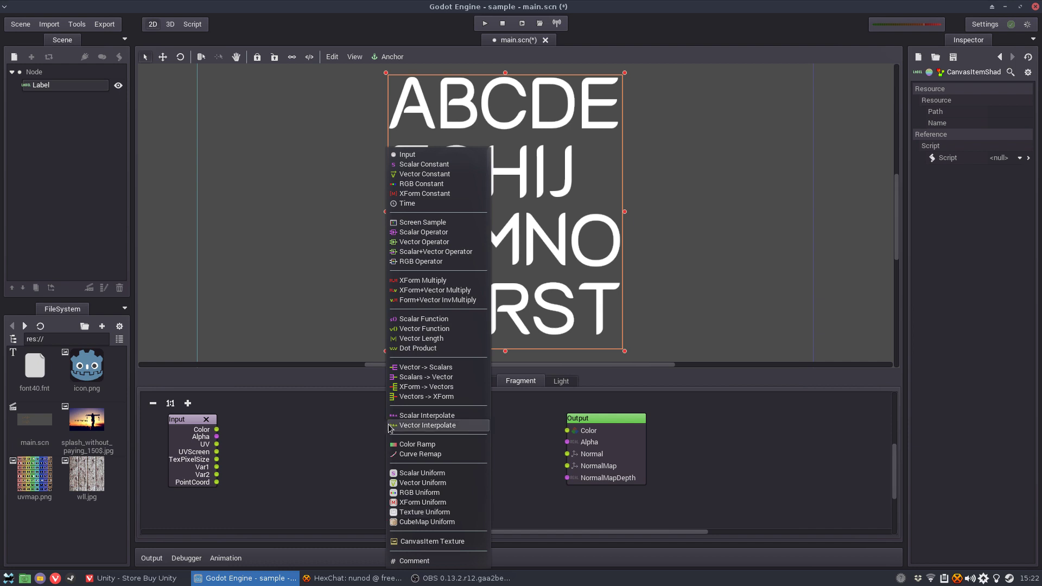
left_click(428, 513)
left_click_drag(424, 472, 414, 452)
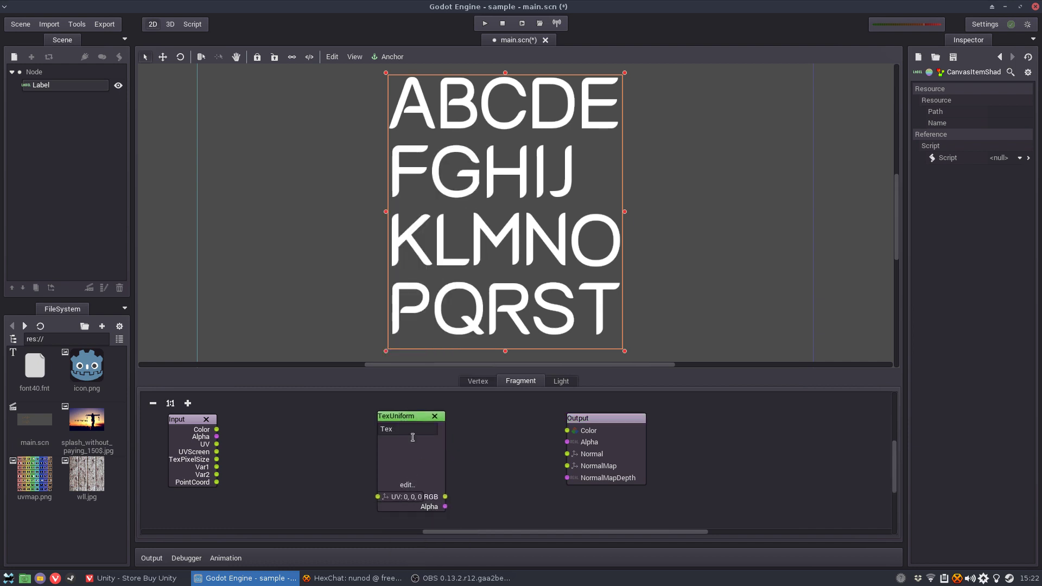
Load wll.jpg into the Texture Uniform node
left_click(415, 488)
left_click(420, 540)
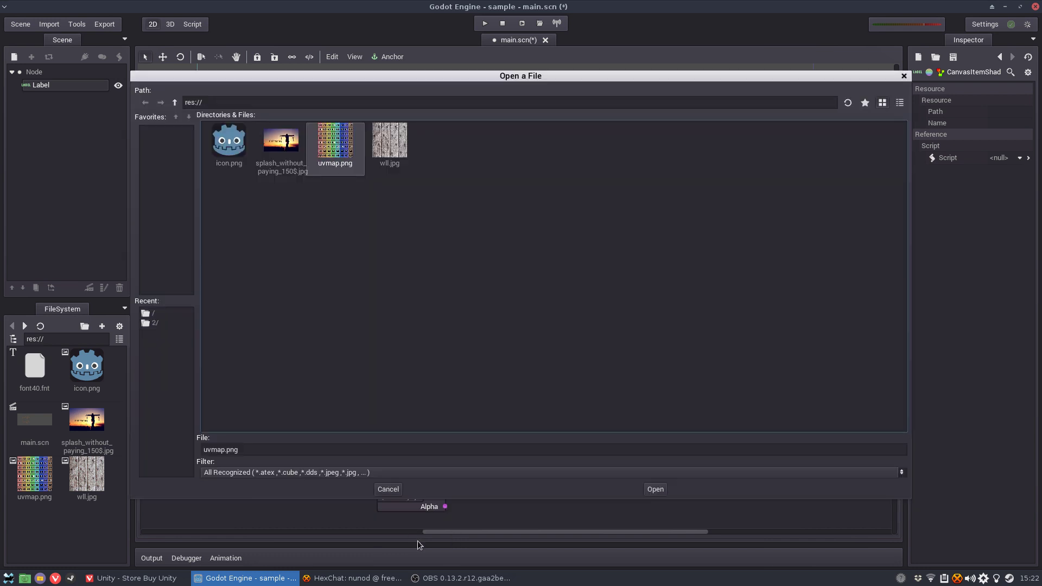
double_click(400, 141)
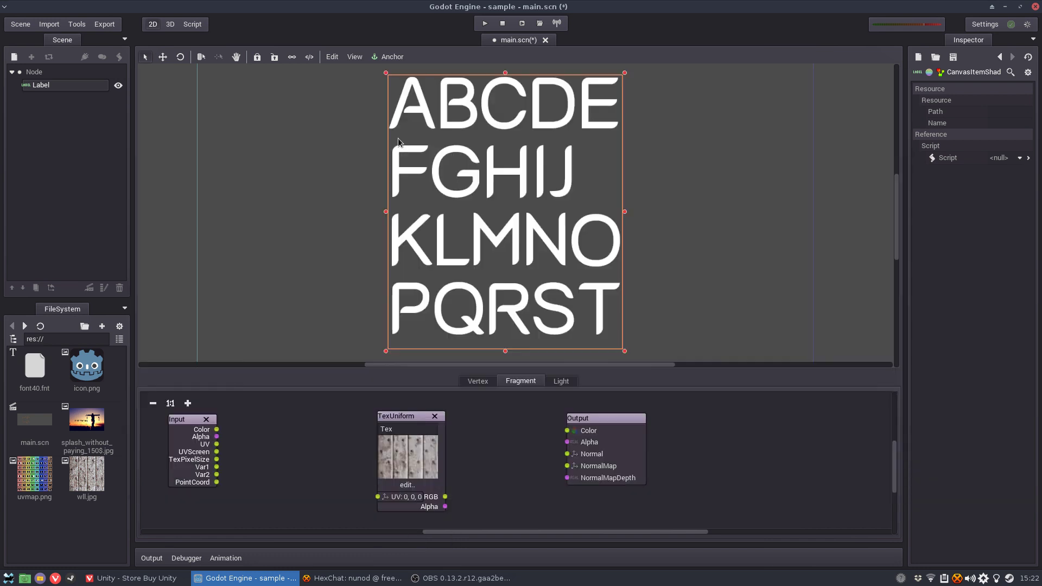
left_click_drag(413, 417, 402, 413)
Wire TexUniform RGB to Output Color and Input UV to TexUniform UV
left_click_drag(433, 492, 567, 430)
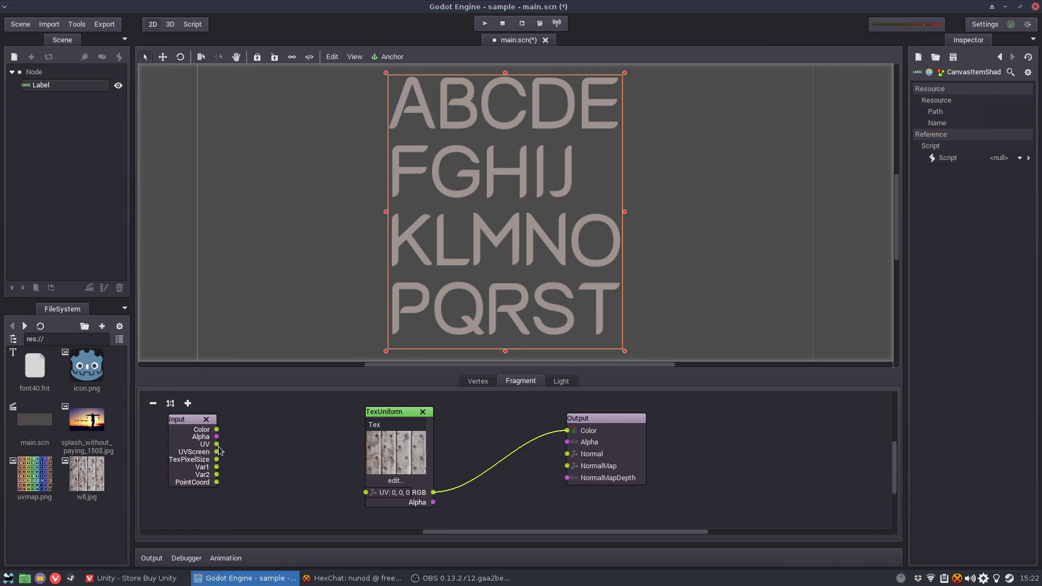
left_click_drag(217, 445, 366, 492)
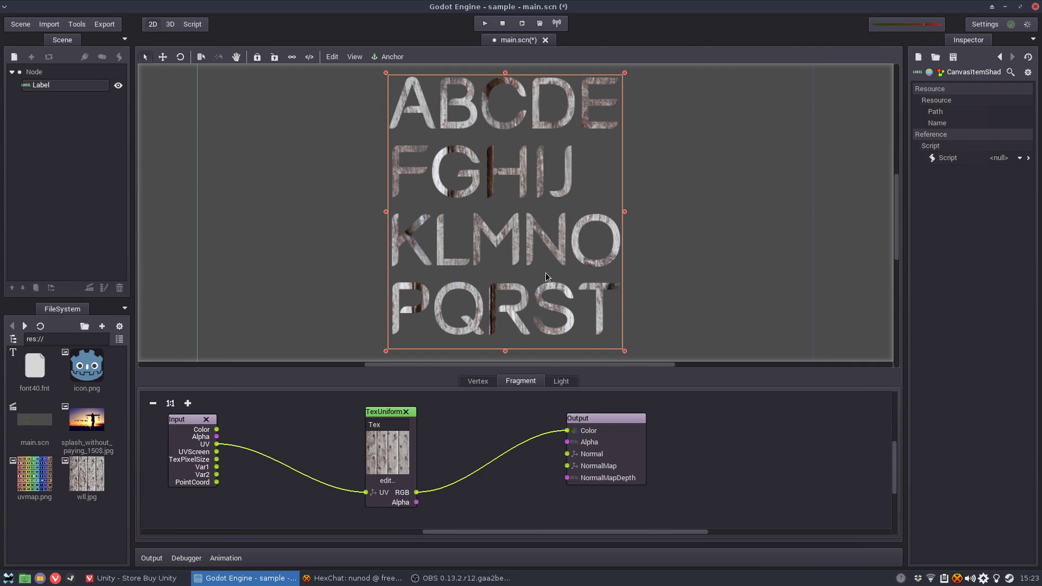
scroll(535, 196, "up", 6)
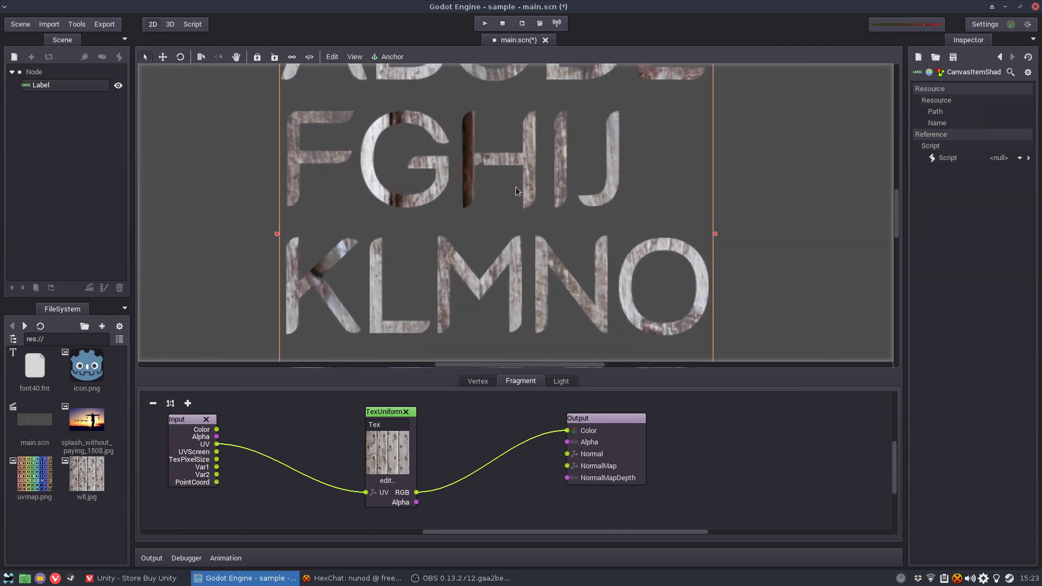
scroll(528, 180, "down", 7)
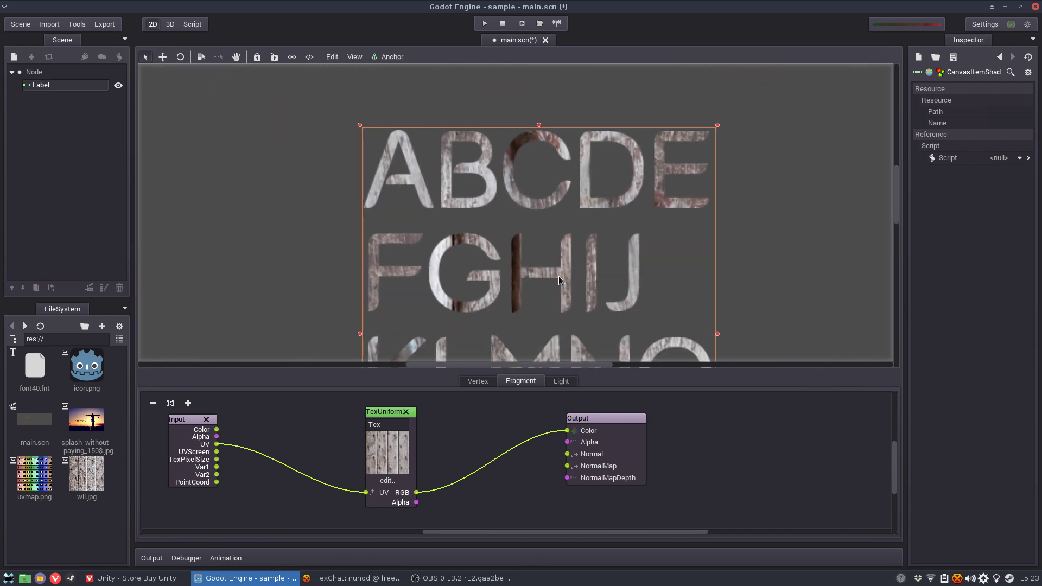
scroll(529, 203, "down", 4)
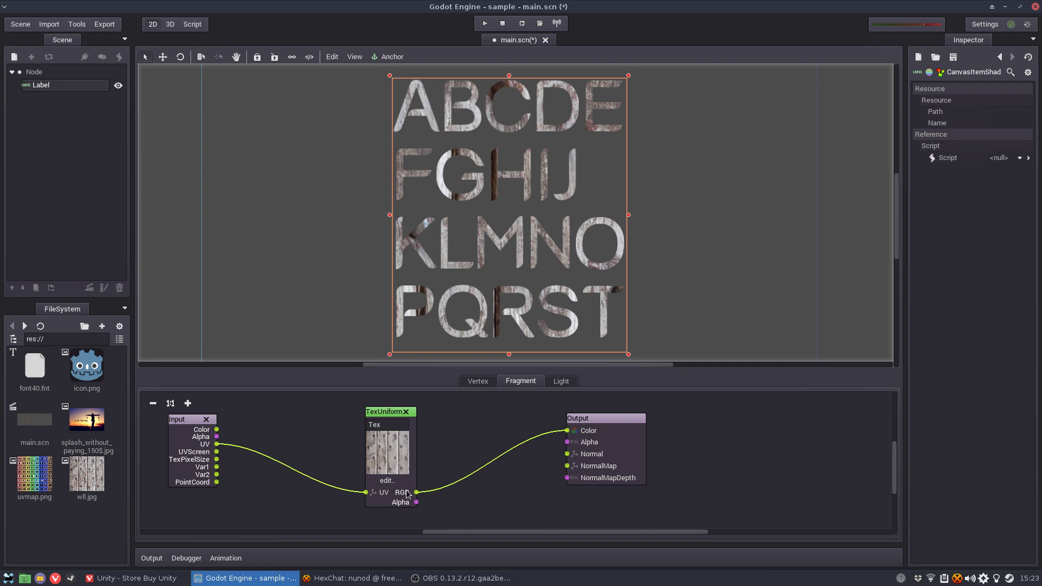
left_click(389, 482)
left_click(402, 513)
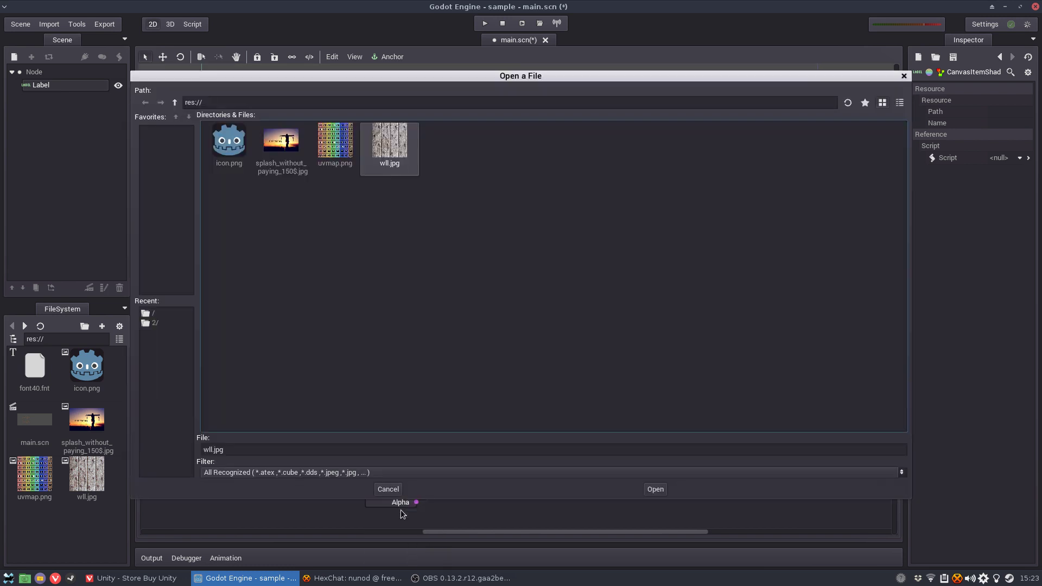
left_click(341, 146)
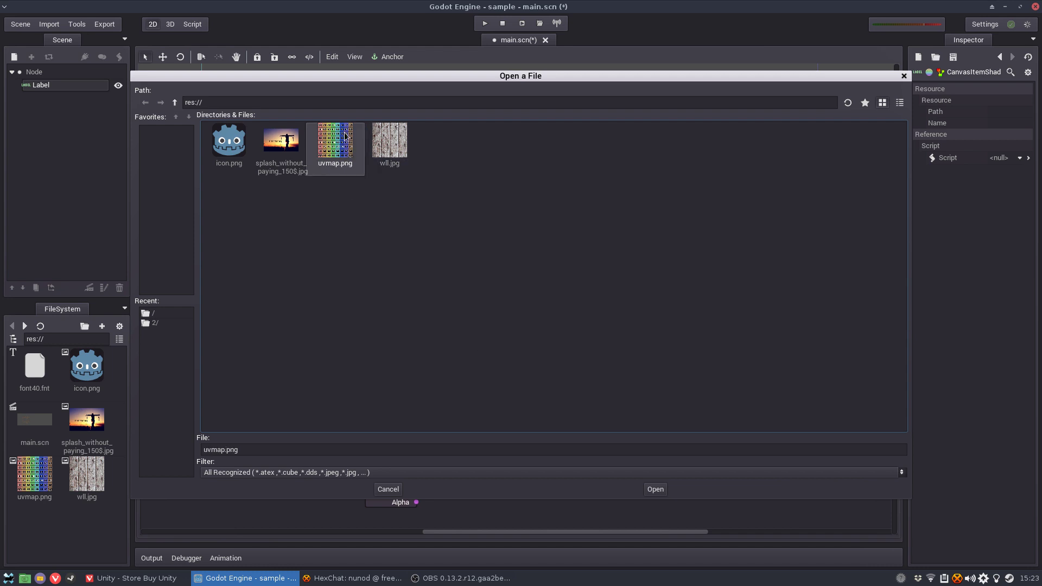
left_click(654, 489)
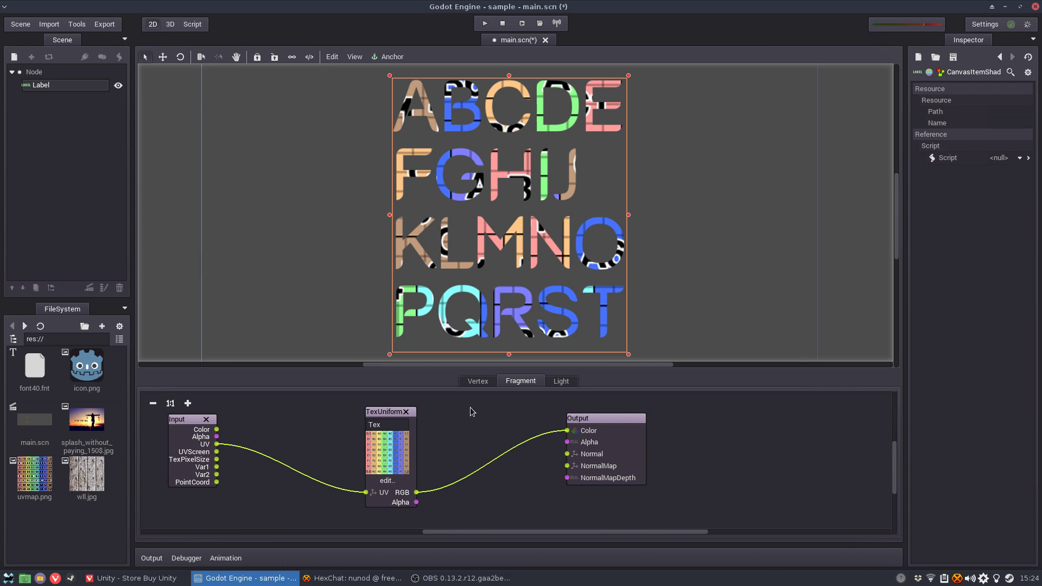
left_click(403, 481)
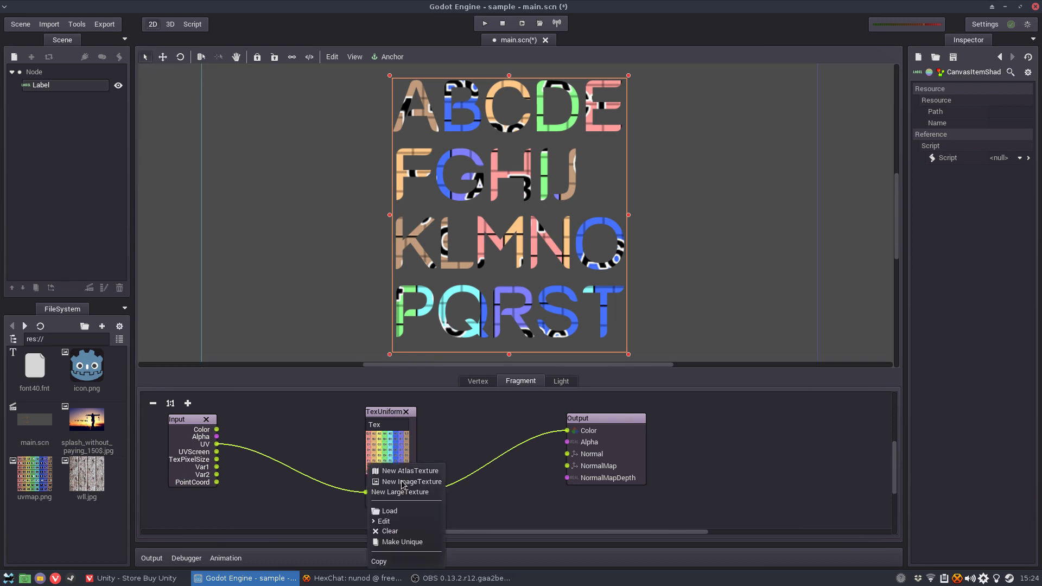
left_click(411, 512)
double_click(387, 144)
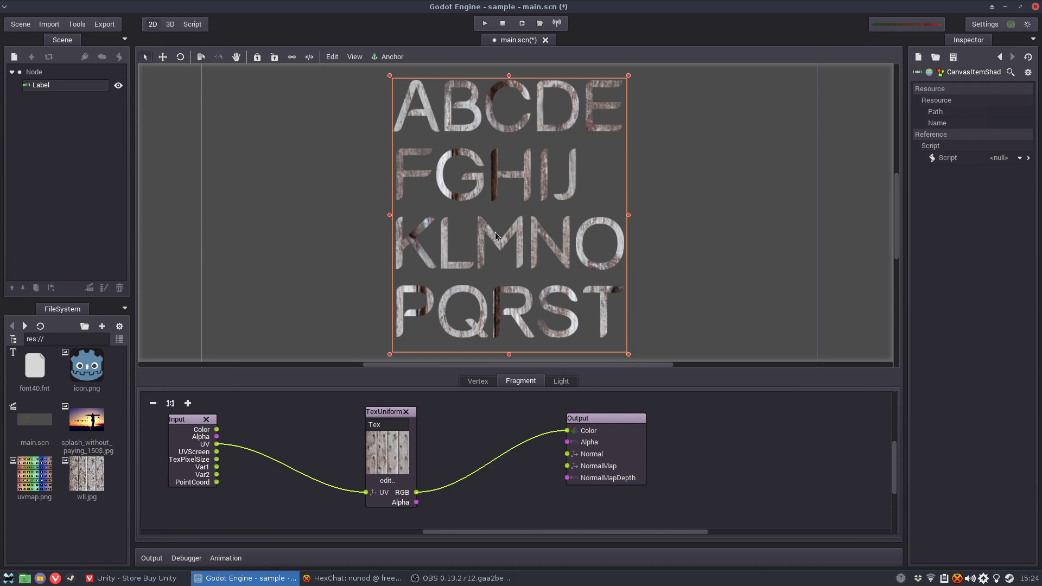
Place a Scalar+Vector Operator node between Input and TexUniform, feeding Input UV into a
scroll(496, 233, "up", 4)
scroll(502, 226, "down", 4)
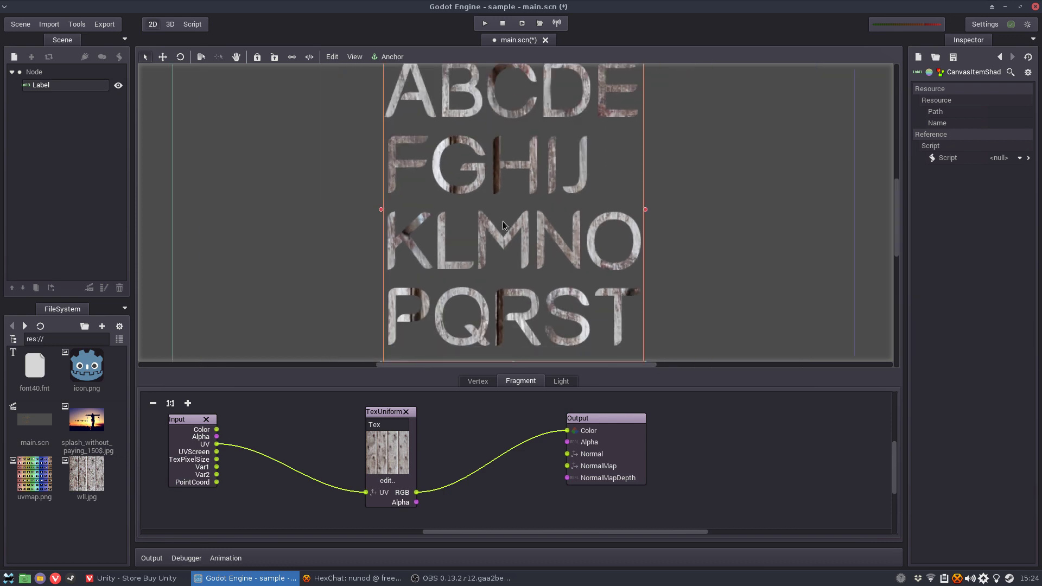
scroll(502, 222, "up", 1)
scroll(503, 220, "down", 1)
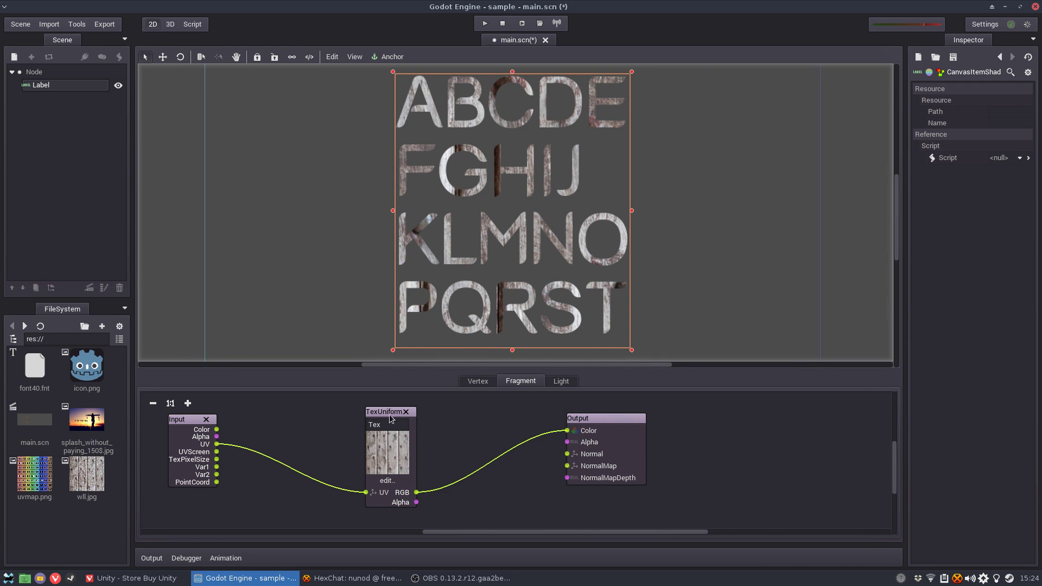
left_click_drag(394, 418, 464, 415)
left_click_drag(207, 423, 188, 437)
right_click(259, 437)
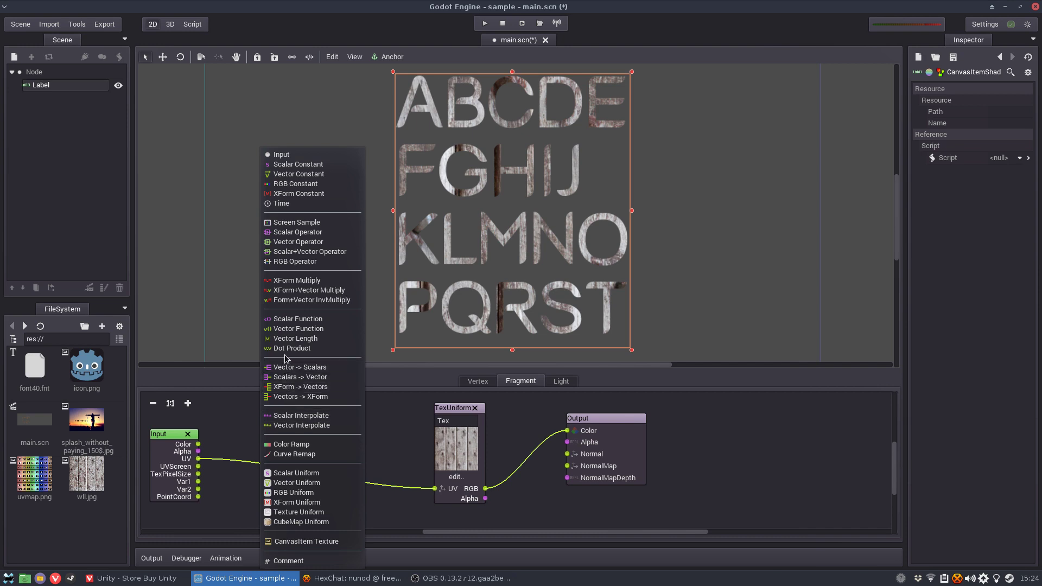
left_click(292, 253)
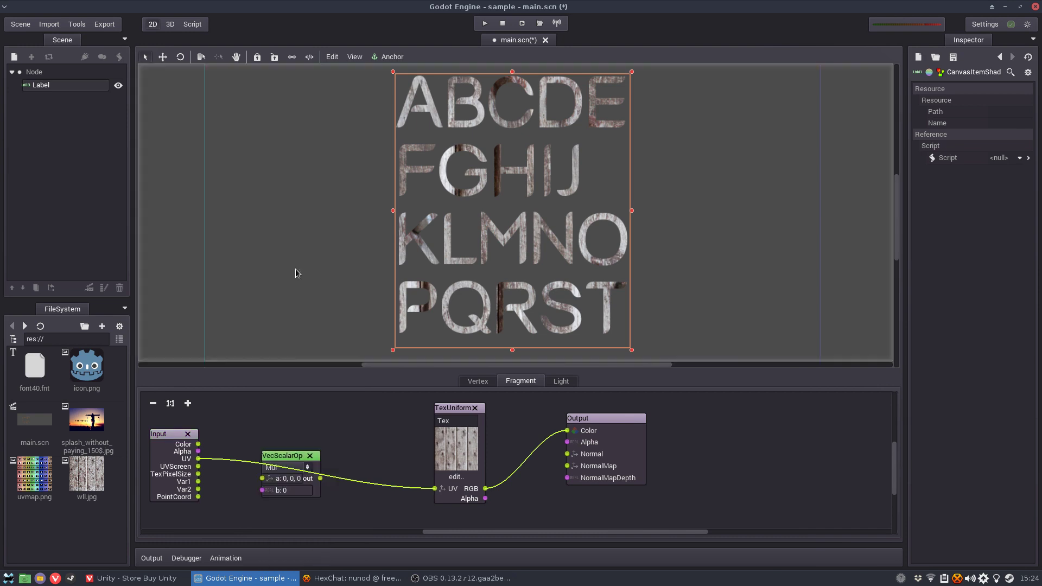
left_click_drag(289, 456, 302, 430)
left_click_drag(199, 459, 435, 488)
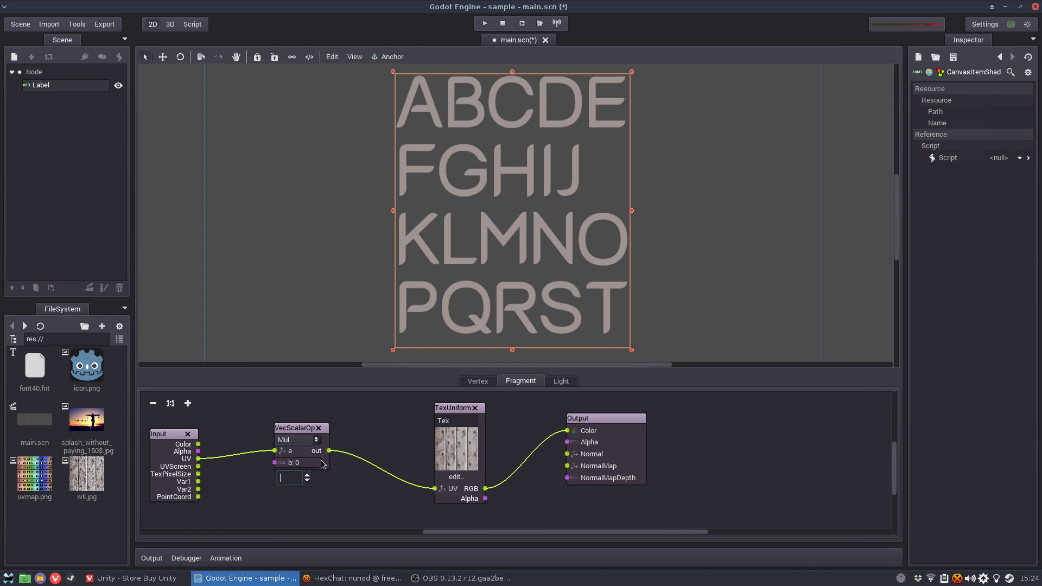
Set the Mul node's b multiplier to 1, then 1.5
type("1")
key("Return")
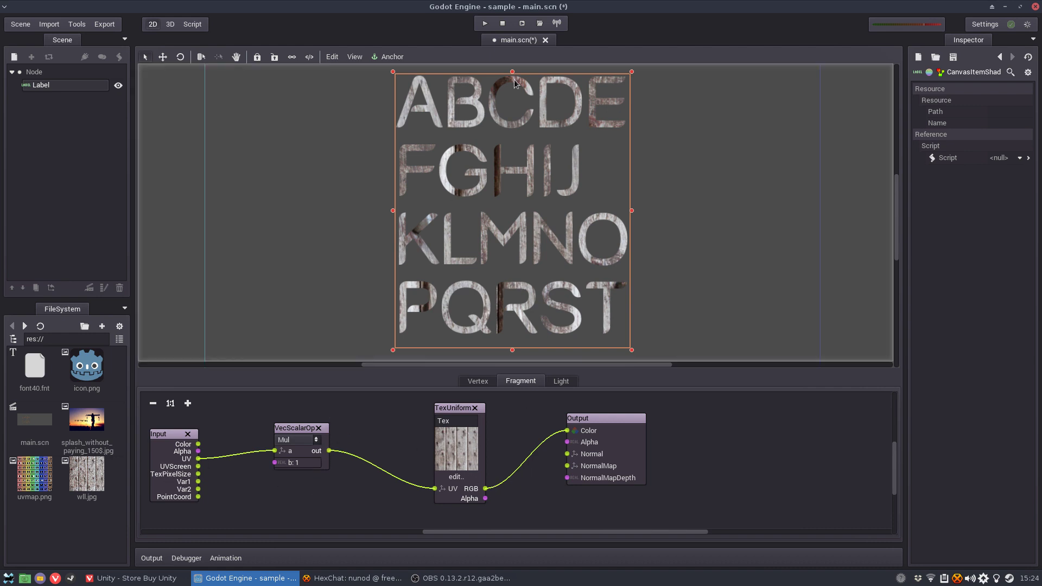
left_click(314, 465)
type("1.5")
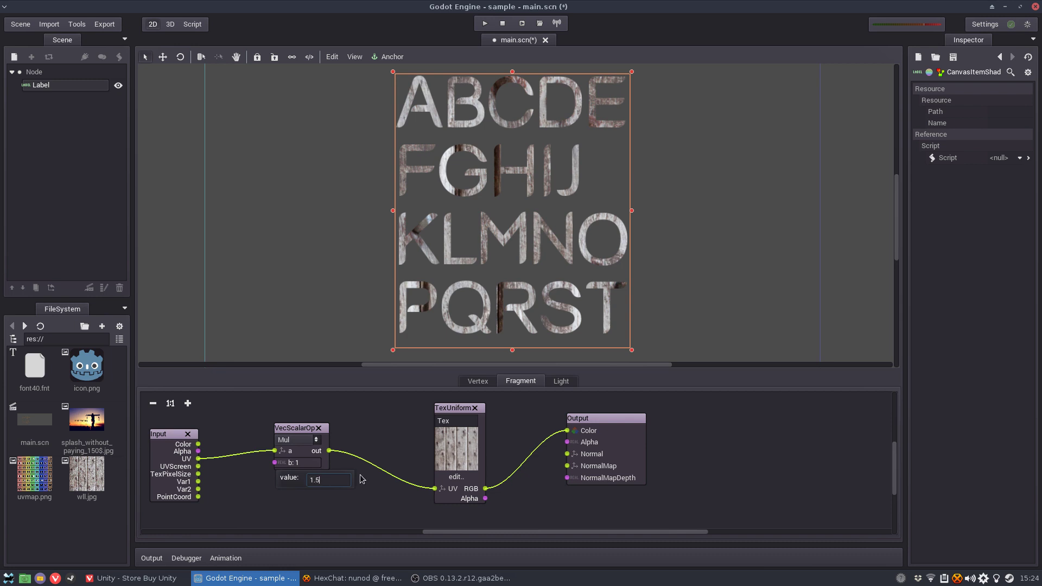
key("Return")
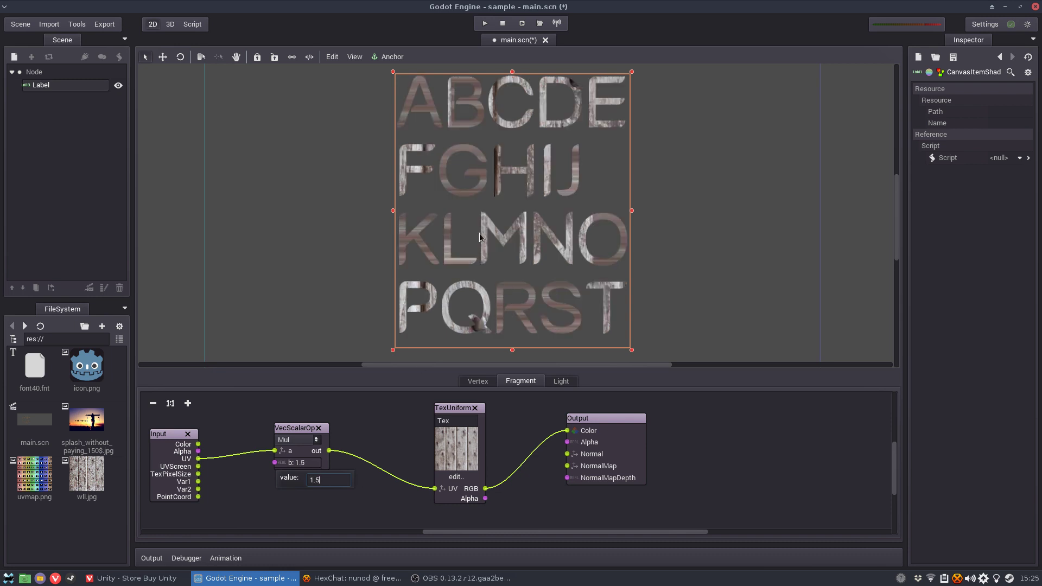
Raise the Mul node's b multiplier to 5, then 10
scroll(489, 233, "up", 4)
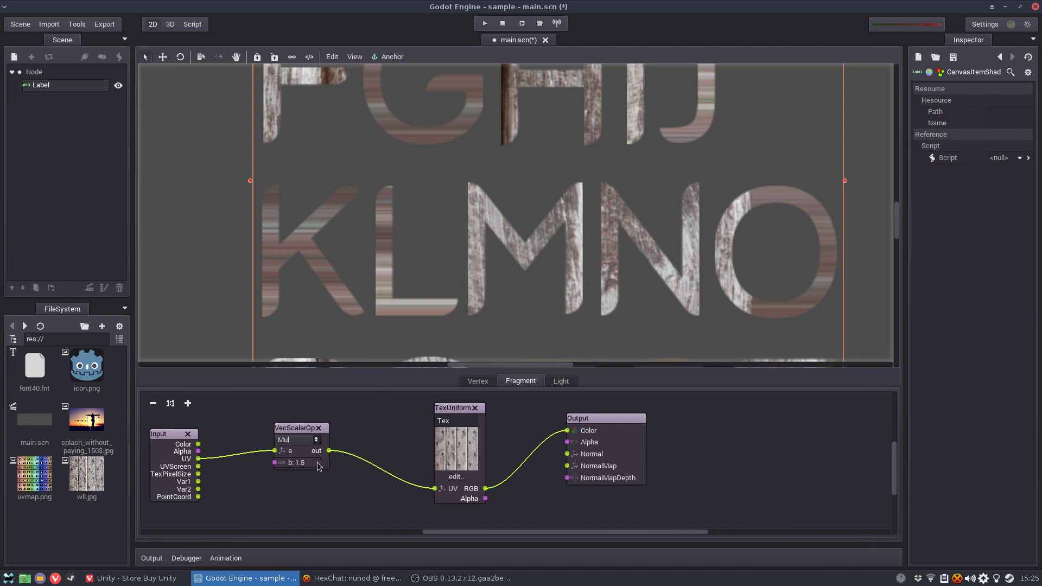
left_click(319, 463)
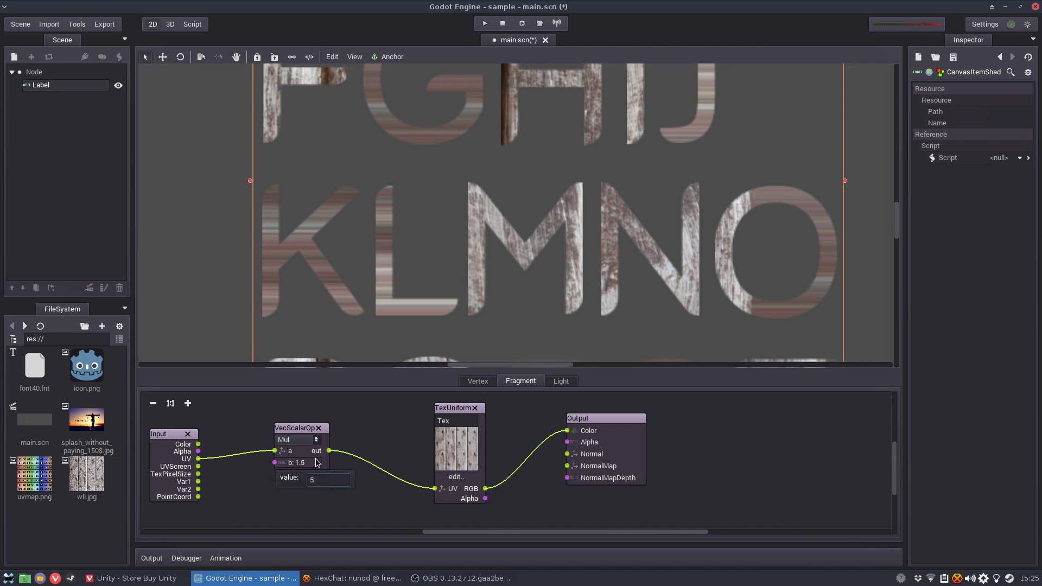
key("Return")
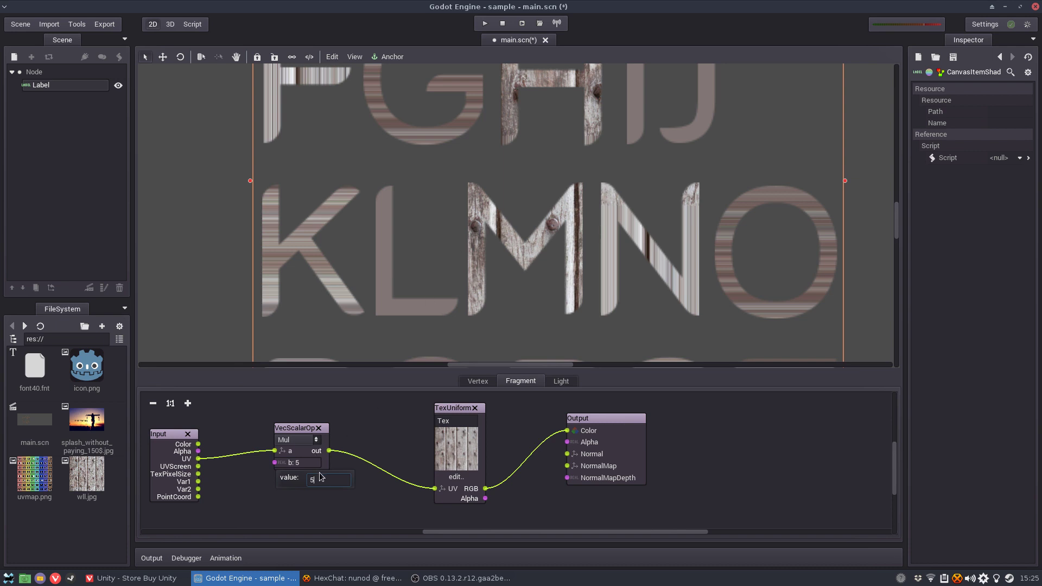
key("BackSpace")
type("10")
key("Return")
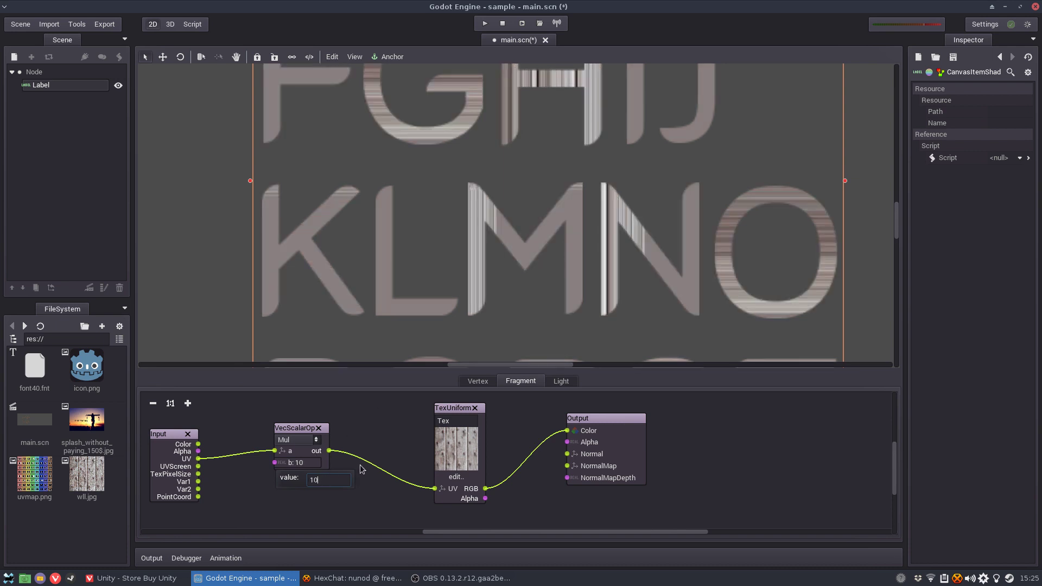
scroll(563, 186, "down", 5)
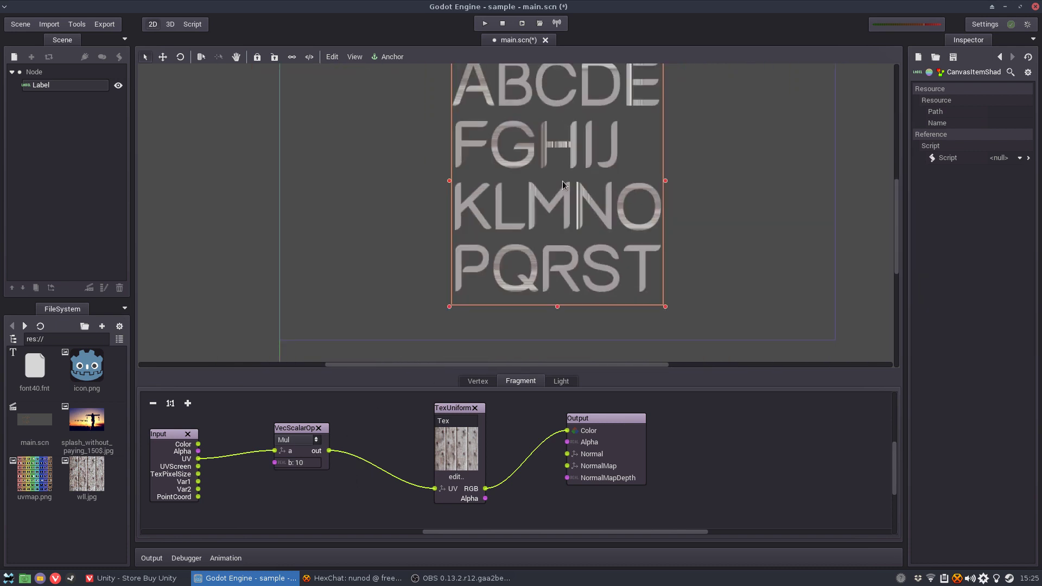
scroll(570, 190, "up", 5)
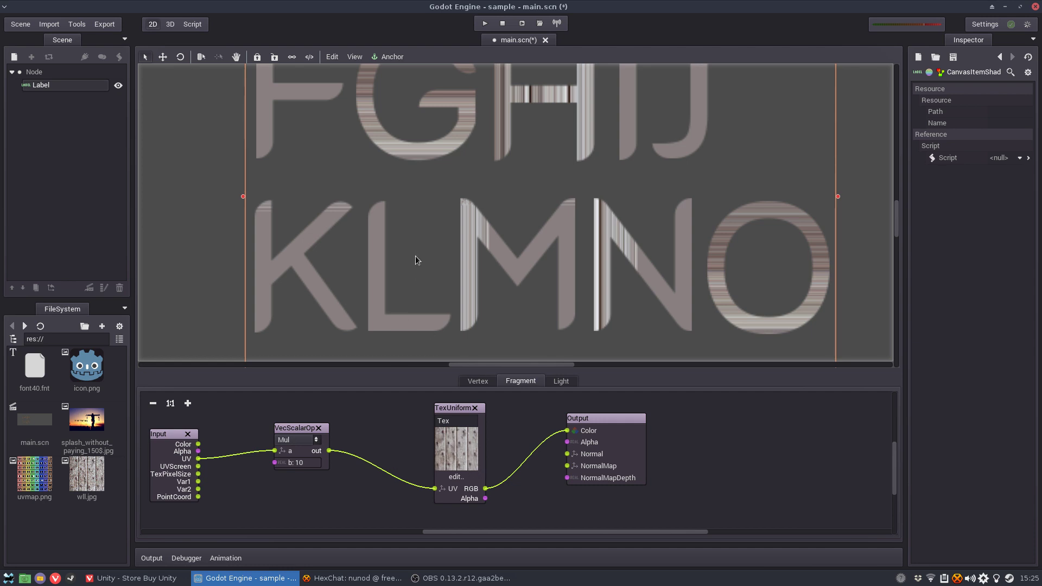
scroll(416, 253, "down", 5)
middle_click_drag(412, 262, 431, 242)
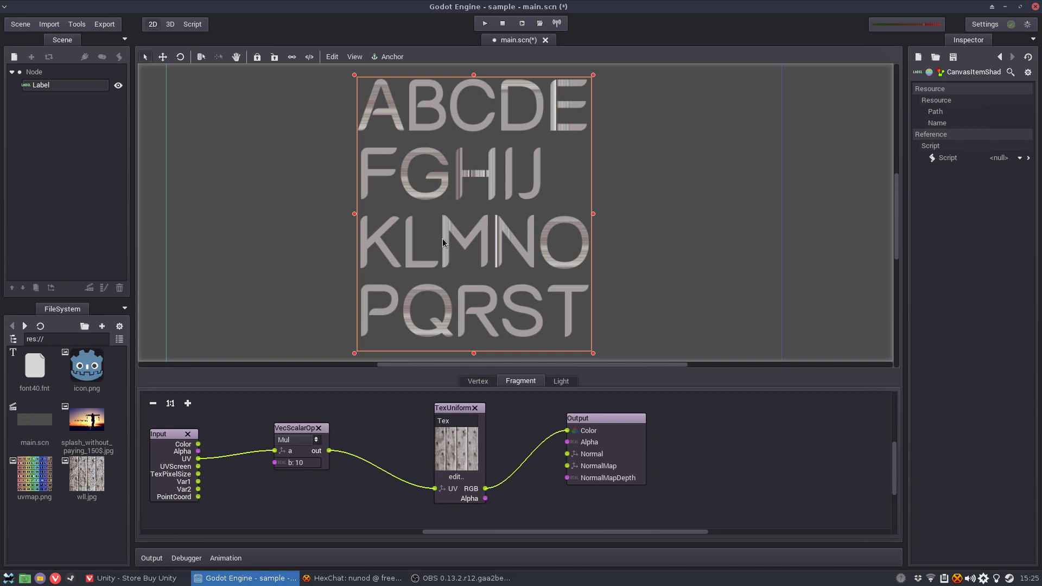
scroll(443, 243, "up", 6)
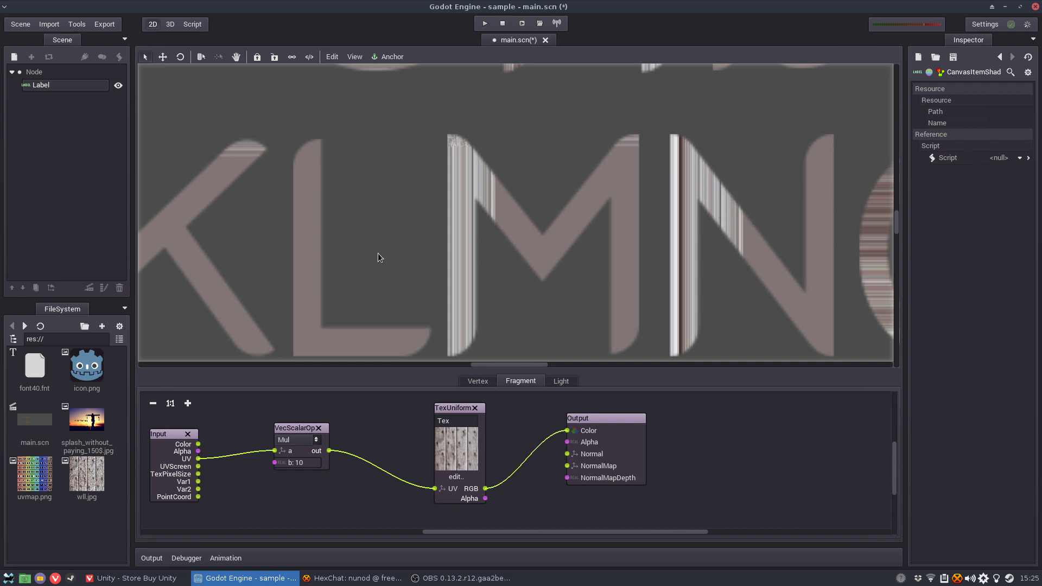
scroll(379, 253, "down", 6)
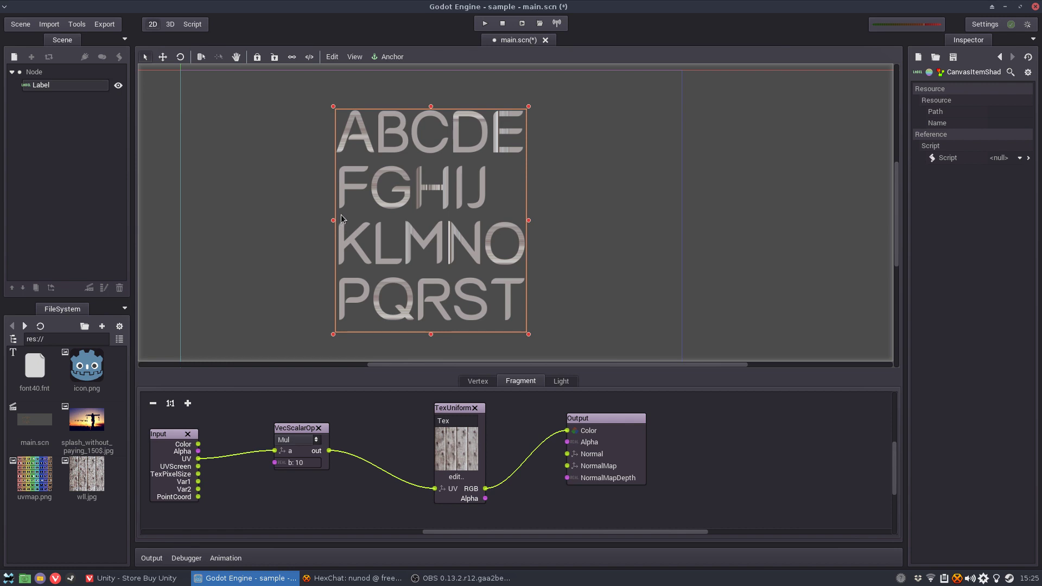
scroll(459, 201, "up", 5)
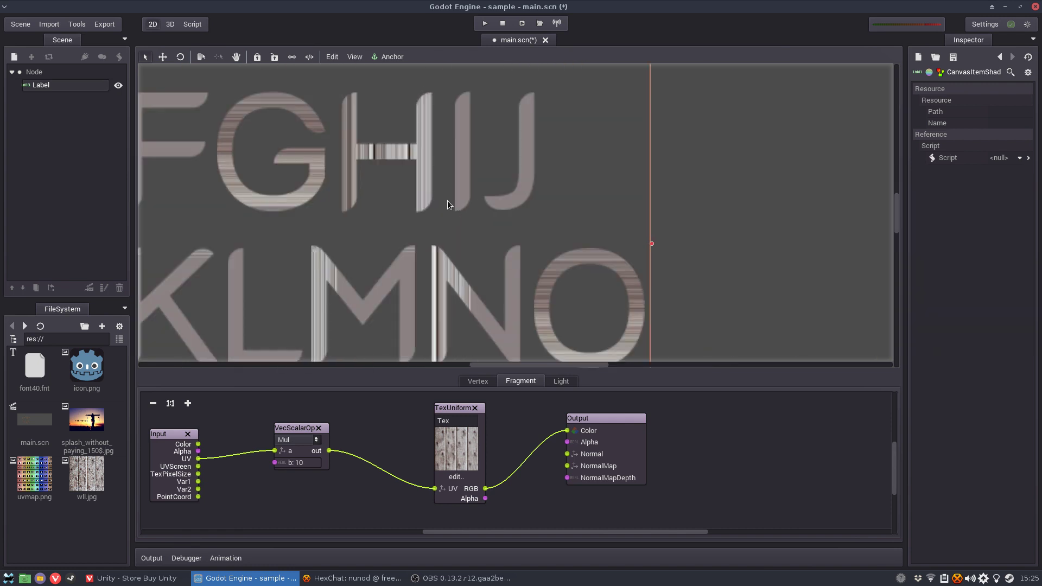
scroll(456, 212, "down", 2)
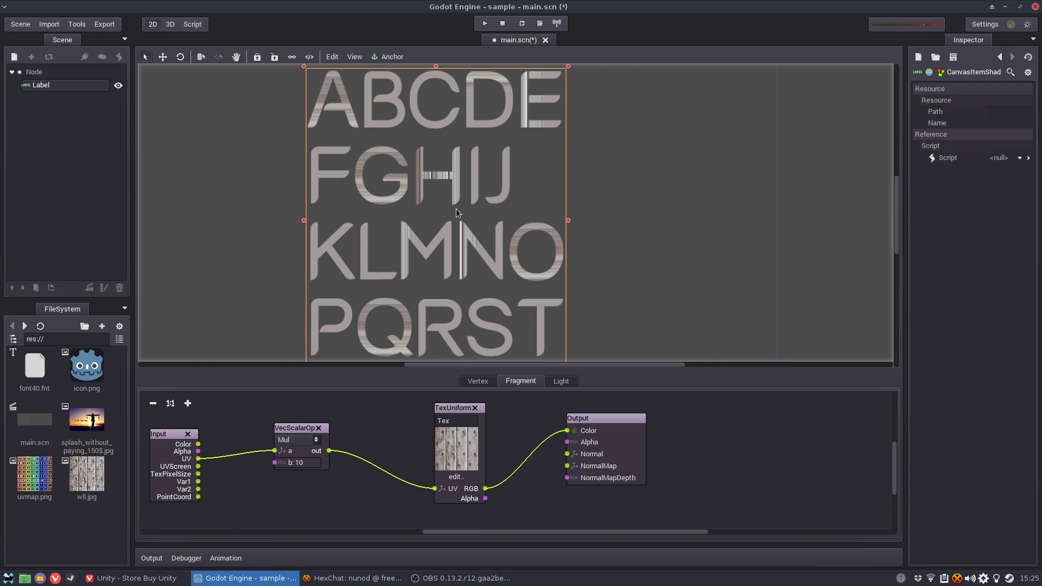
scroll(456, 210, "down", 2)
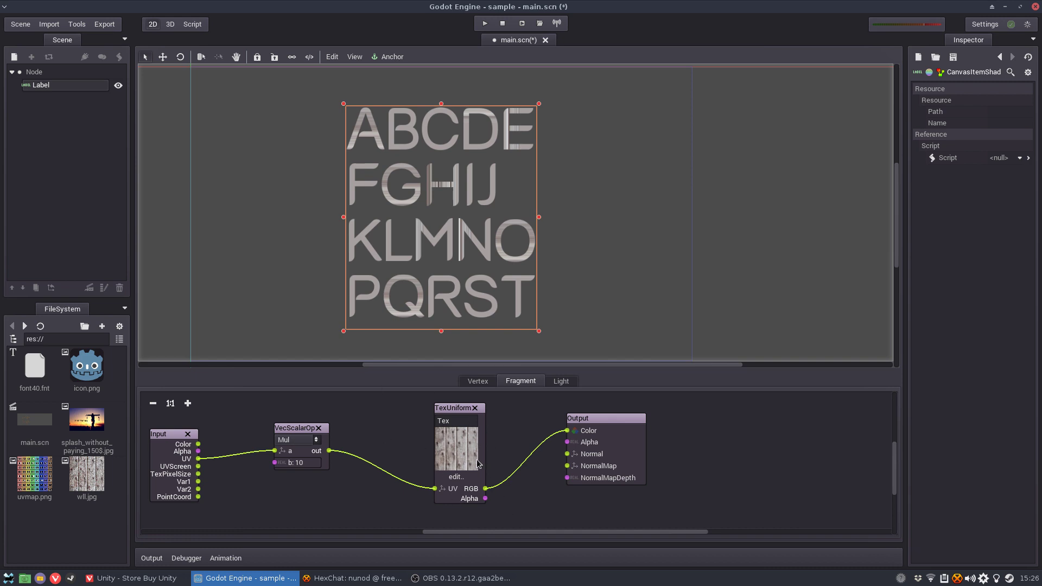
Import wll.jpg as a repeating 2D texture, wll.tex
left_click(457, 476)
left_click(472, 509)
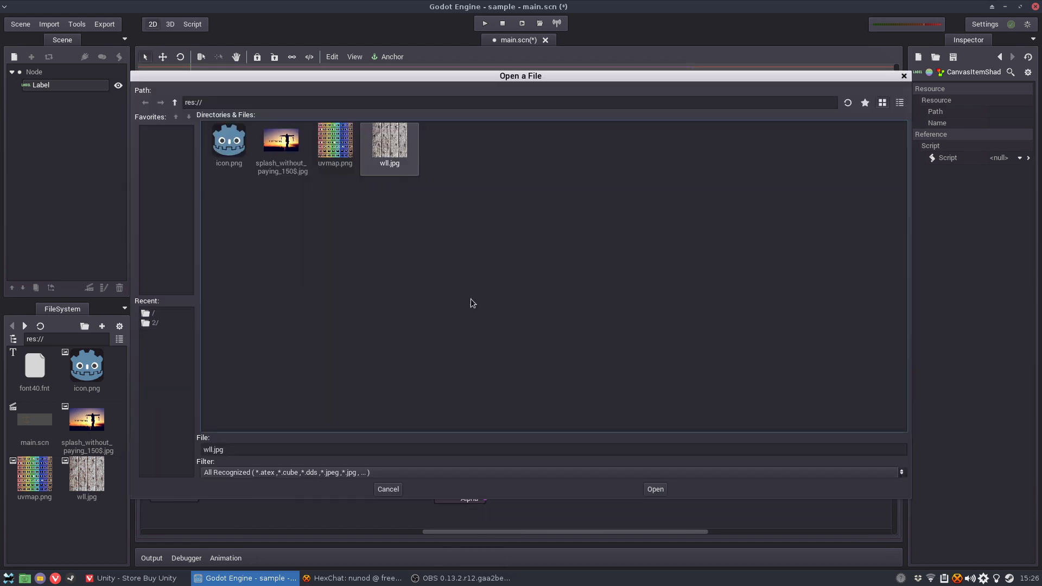
left_click(401, 491)
left_click(49, 25)
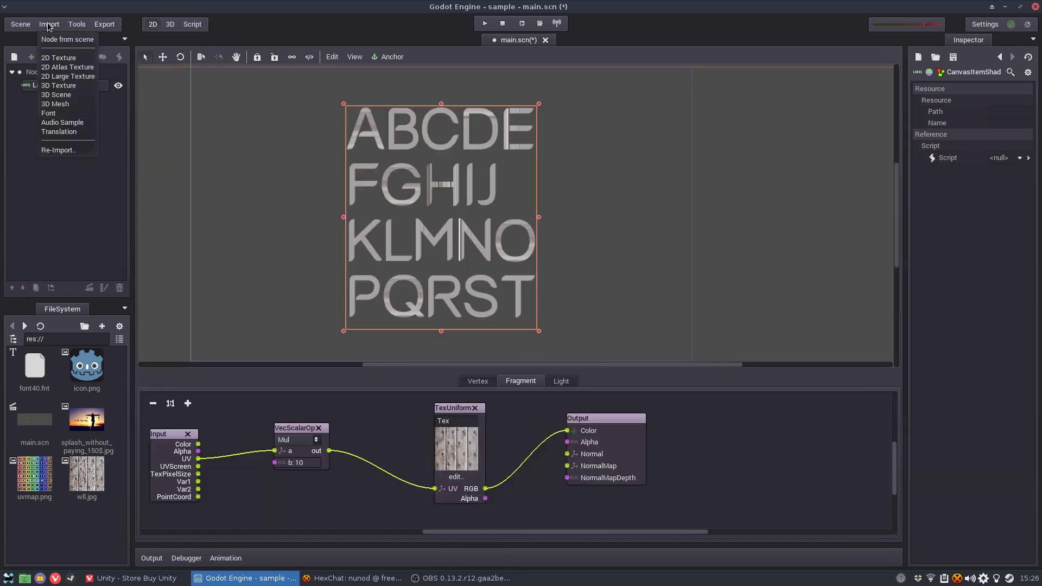
left_click(59, 59)
left_click(618, 203)
key("Escape")
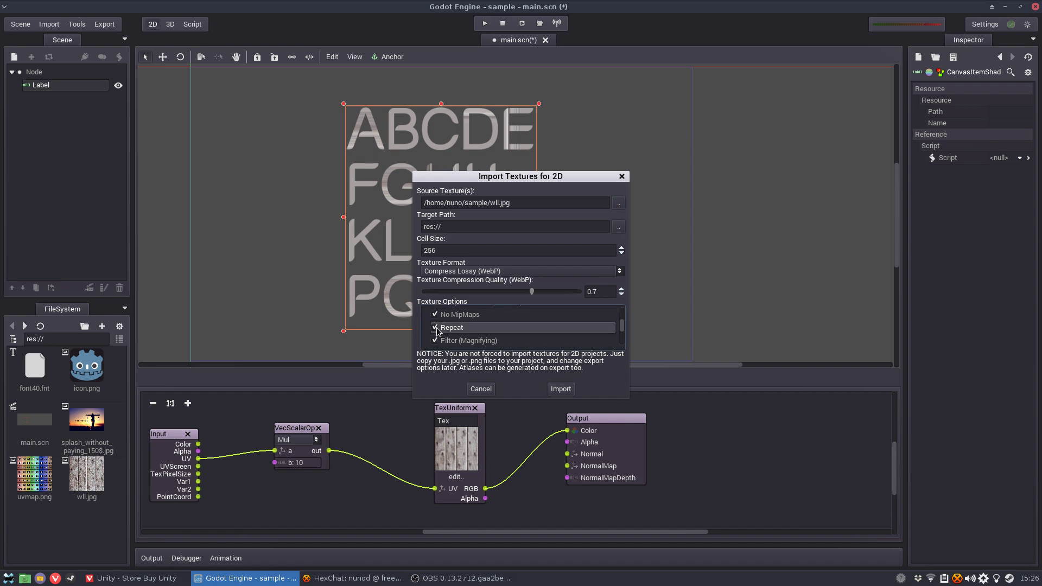
left_click(561, 388)
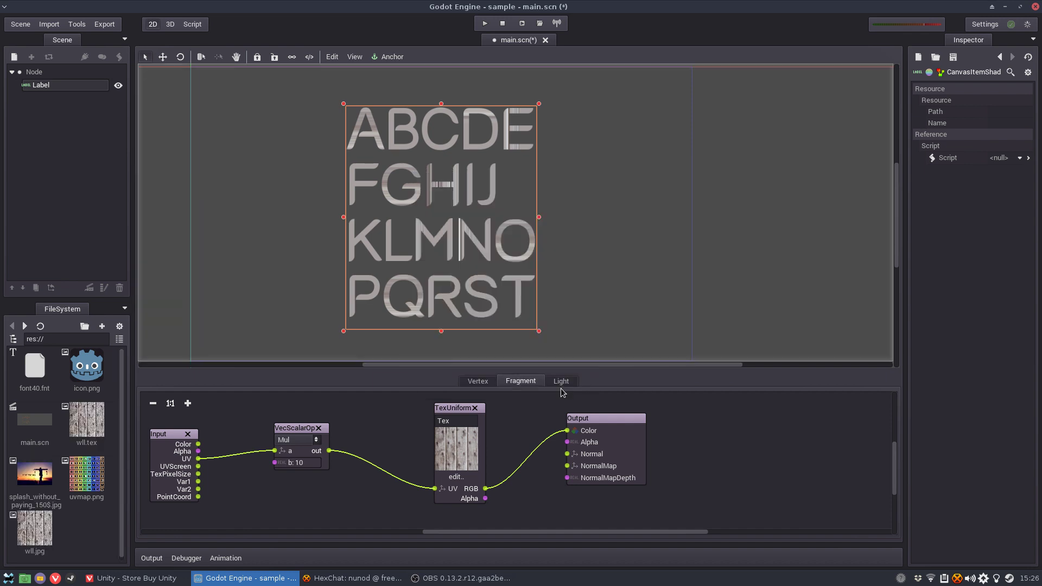
Pick wll.tex as the TexUniform's texture
left_click(470, 482)
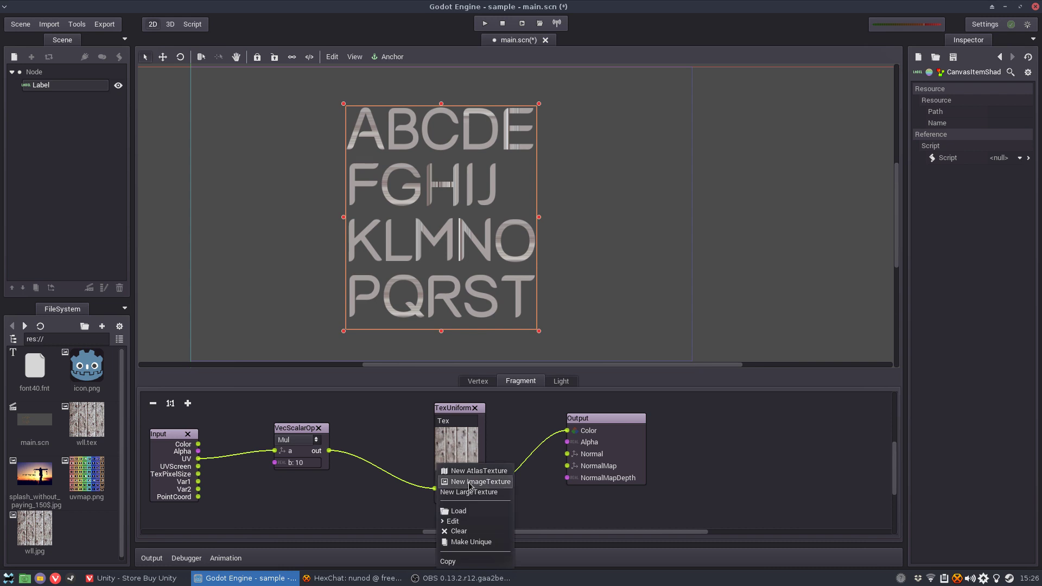
left_click(470, 513)
left_click(443, 151)
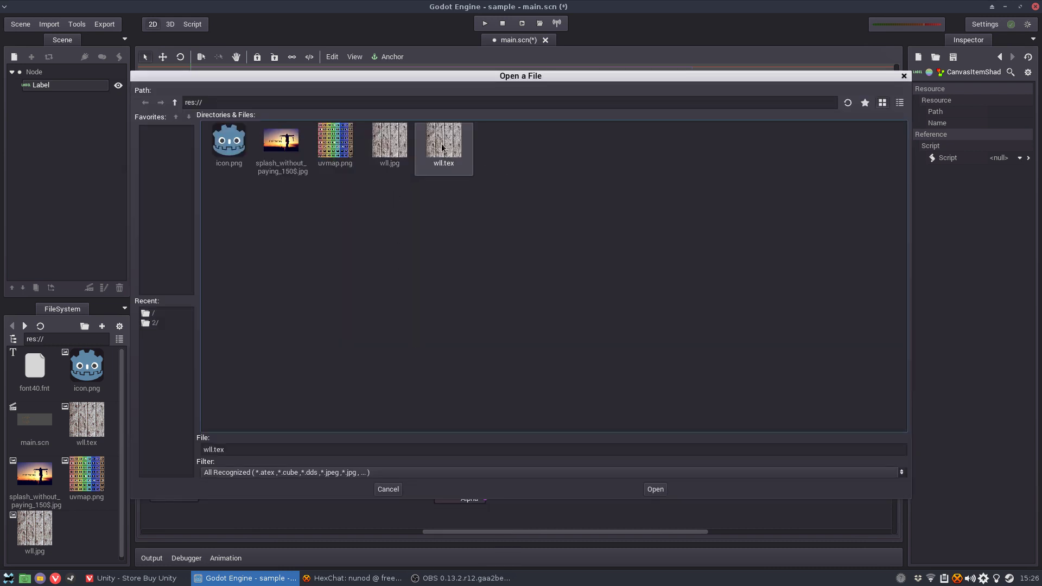
Load wll.tex into the texture lookup and bring row ABCDE into view
left_click(656, 490)
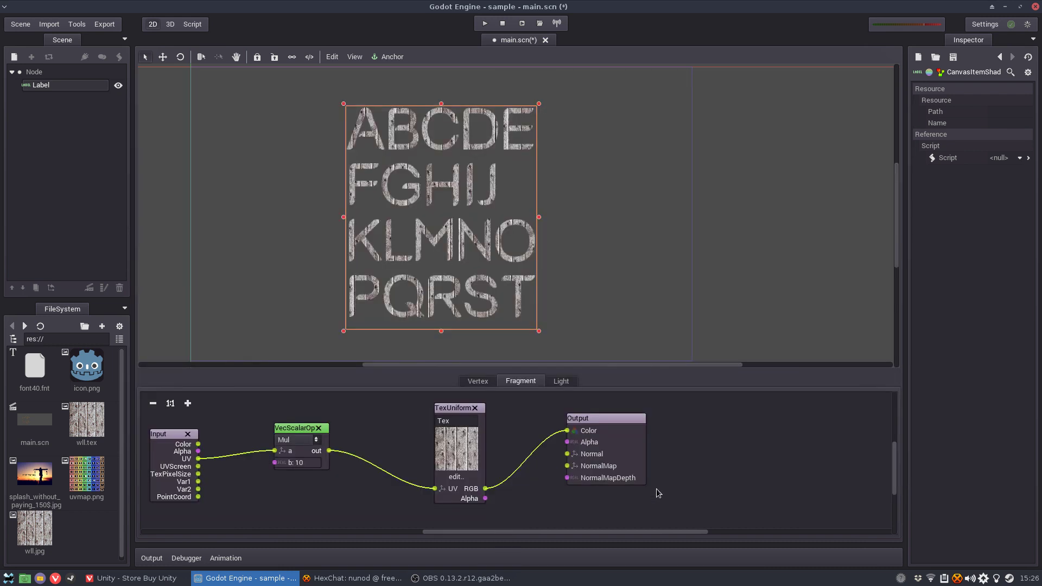
scroll(428, 228, "up", 6)
scroll(522, 174, "down", 2)
scroll(472, 129, "up", 4)
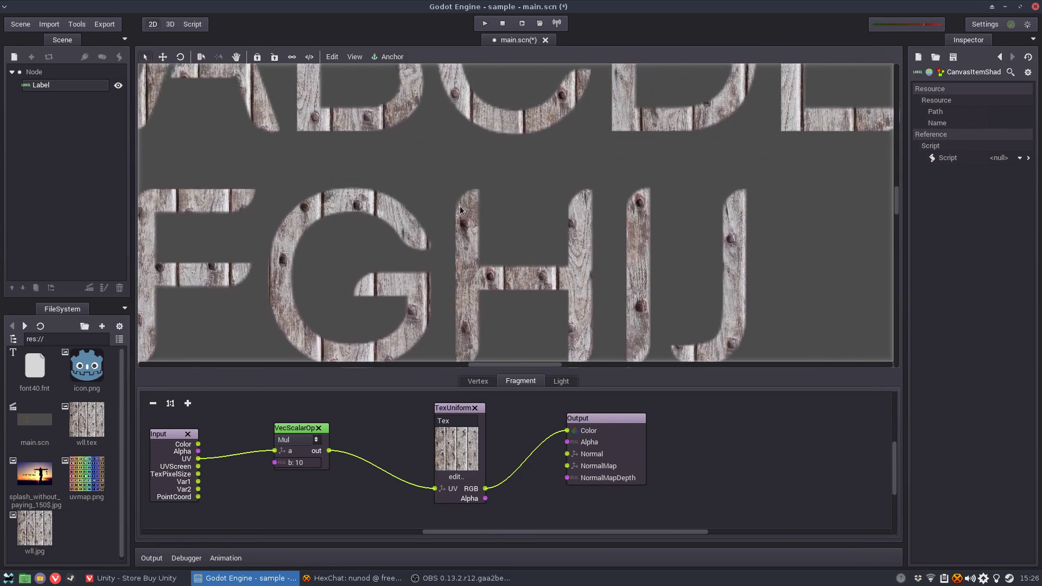
middle_click_drag(455, 218, 423, 349)
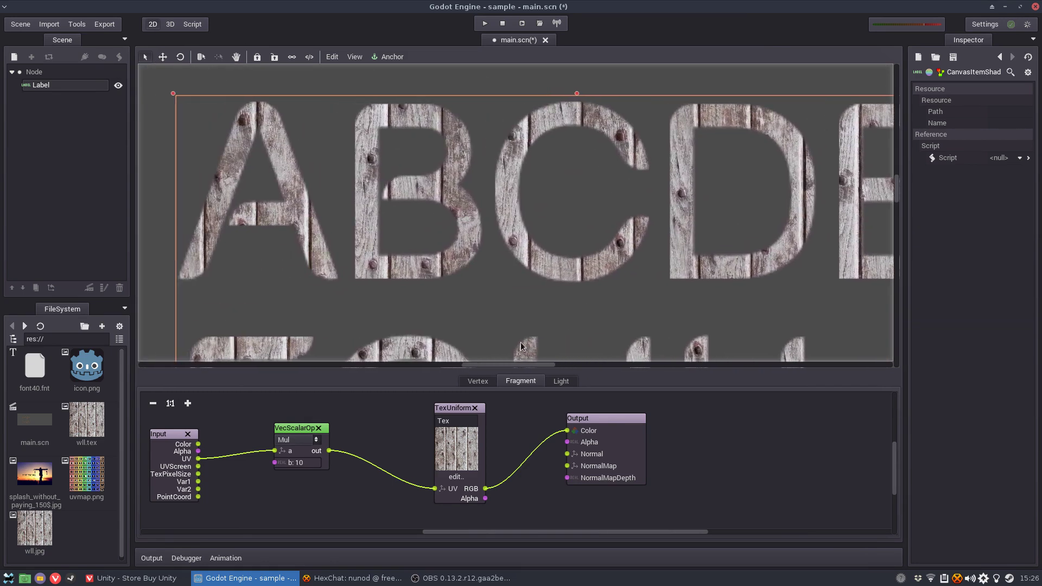
Set the Mul node's multiplier to 20 and view the whole label
left_click(316, 464)
key("Return")
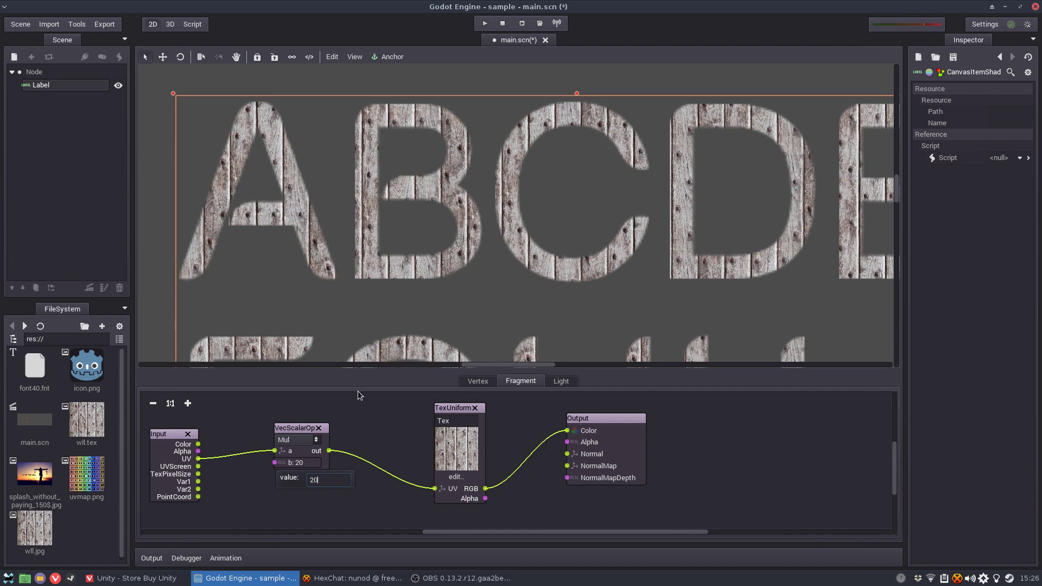
scroll(528, 259, "down", 6)
middle_click_drag(529, 260, 524, 164)
scroll(525, 164, "down", 1)
scroll(510, 179, "up", 3)
scroll(479, 197, "down", 3)
scroll(479, 197, "down", 2)
scroll(432, 238, "up", 1)
middle_click_drag(432, 238, 392, 229)
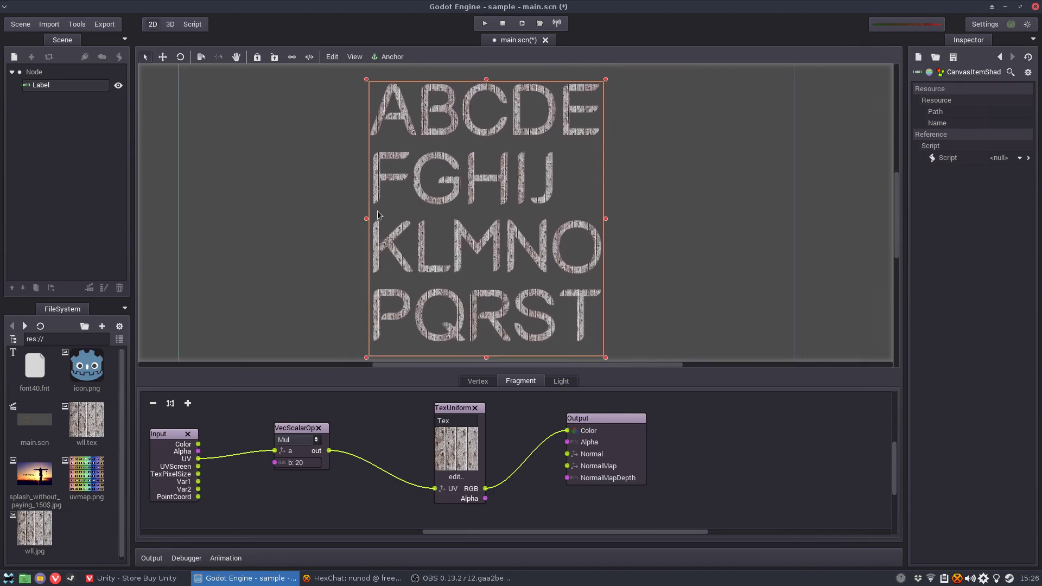
scroll(503, 222, "down", 2)
scroll(496, 219, "up", 2)
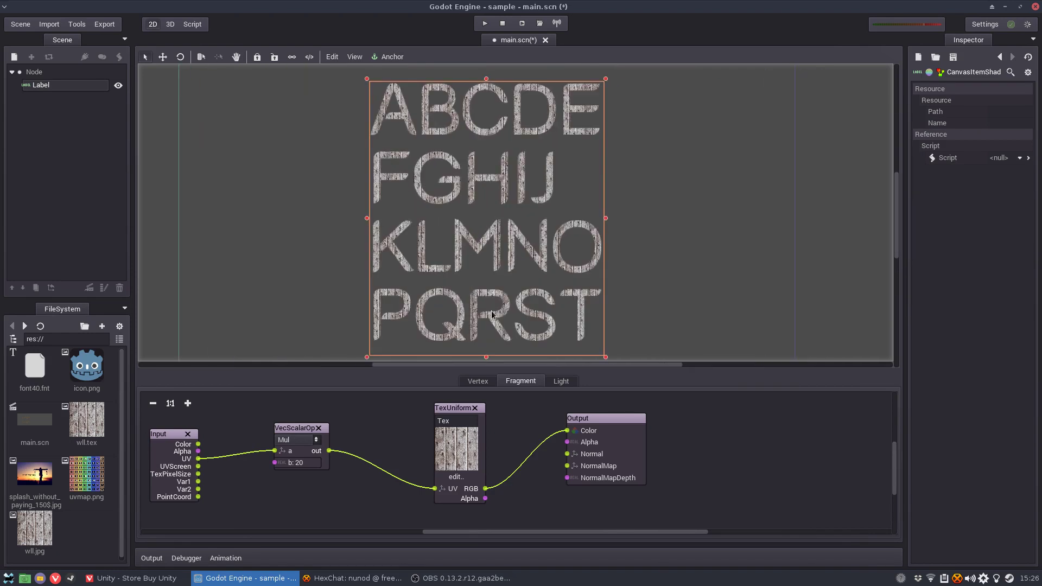
Load uvmap.png into the TexUniform node
left_click(465, 482)
left_click(462, 495)
left_click(339, 146)
double_click(337, 144)
Reset the multiplier to 1 and feed screen UV into the Mul node instead of UV
left_click(314, 463)
key("Return")
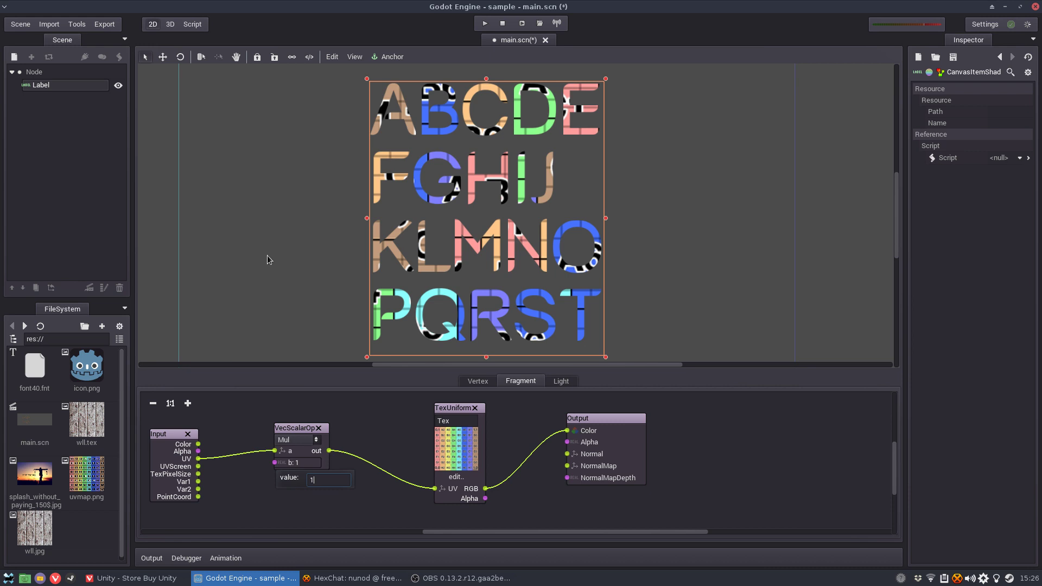
left_click(258, 239)
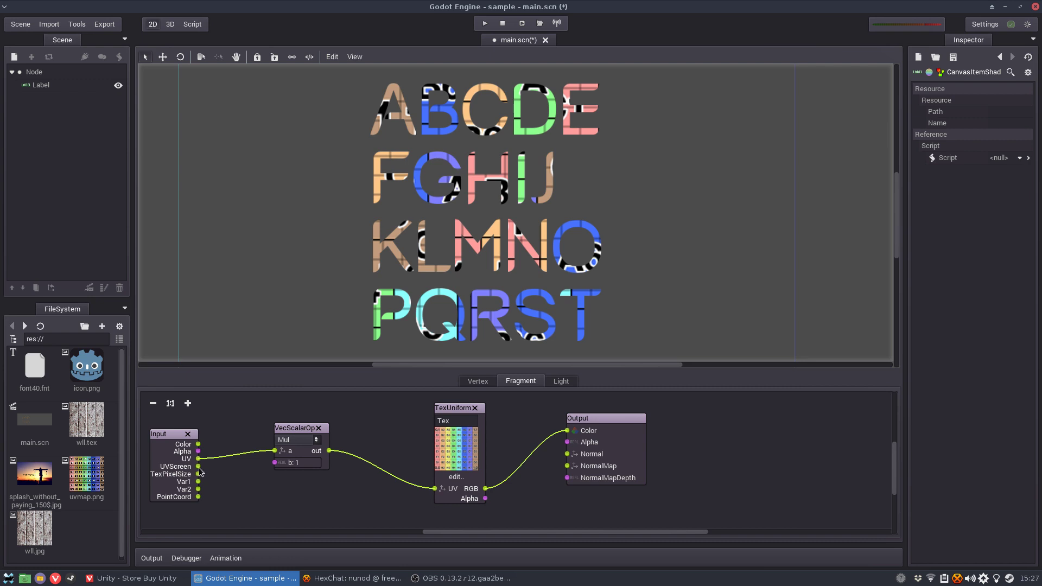
left_click_drag(199, 466, 275, 451)
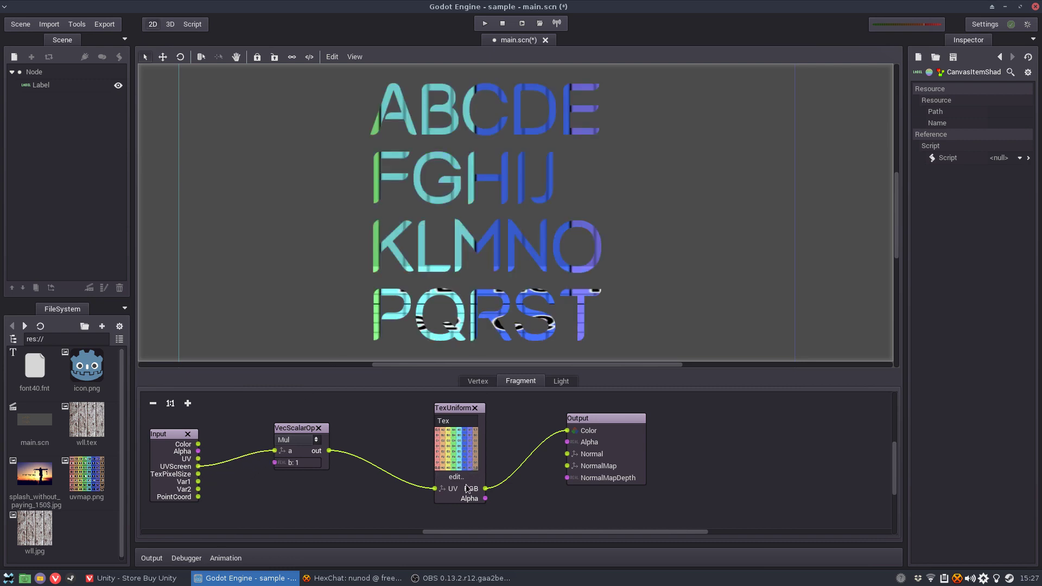
Import uvmap.png as a 2D texture
left_click(57, 24)
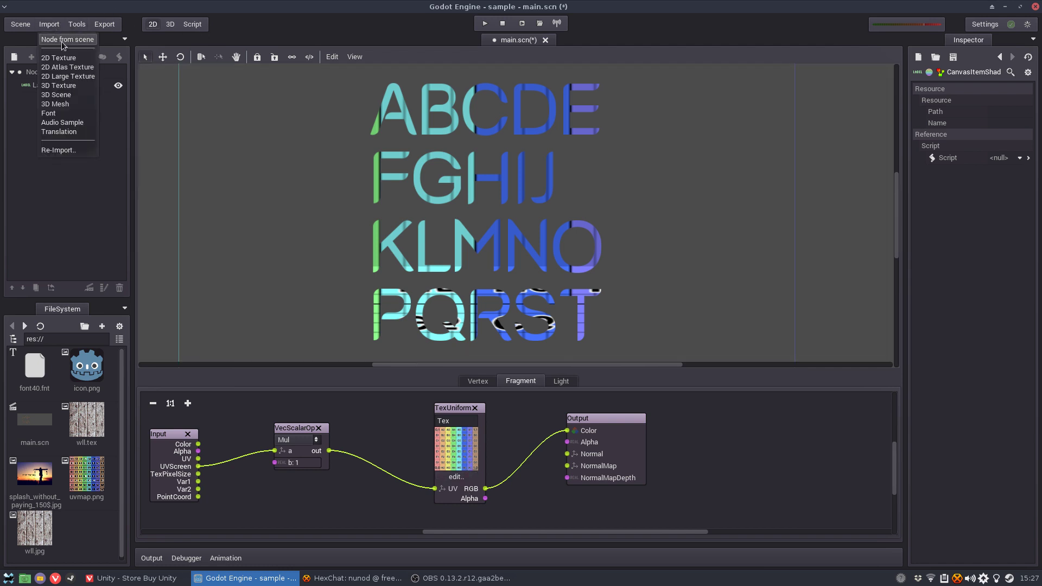
left_click(64, 57)
left_click(609, 209)
double_click(395, 155)
left_click(561, 388)
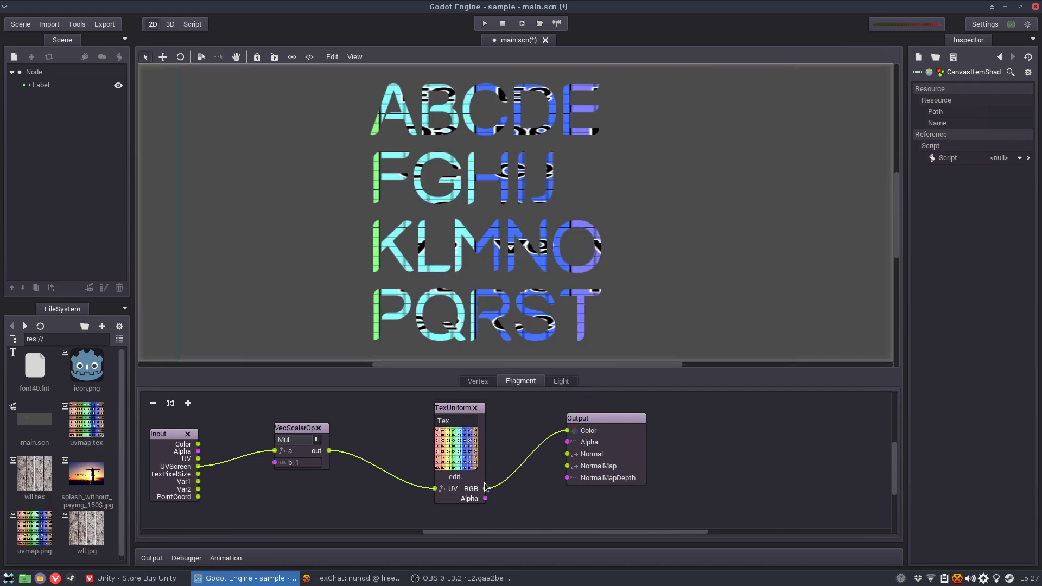
Load the imported uvmap texture into the TexUniform node
left_click(455, 478)
left_click(457, 489)
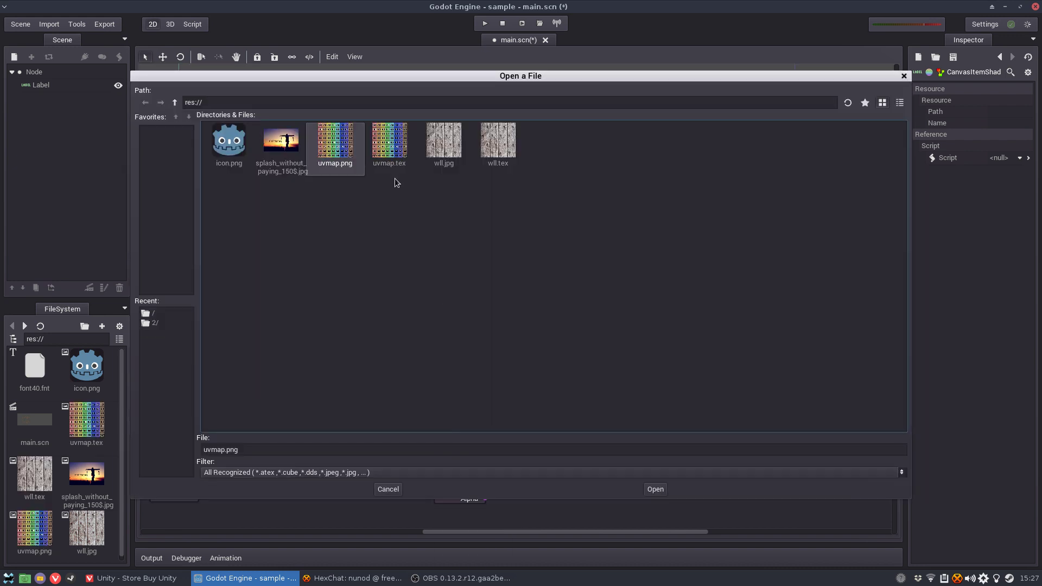
double_click(394, 142)
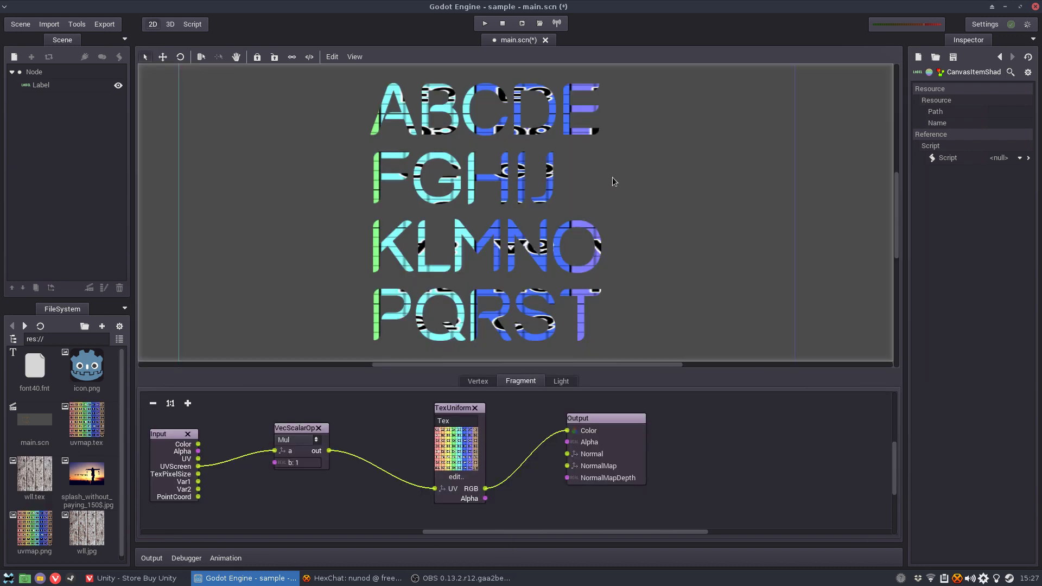
Select the Label and reopen its material's shader graph
left_click(553, 142)
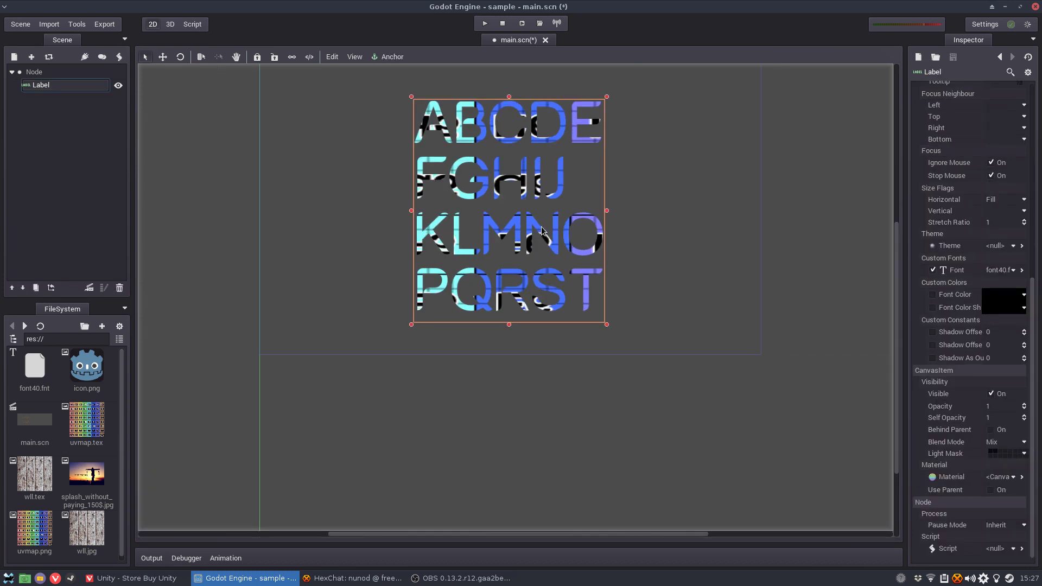
left_click(1022, 477)
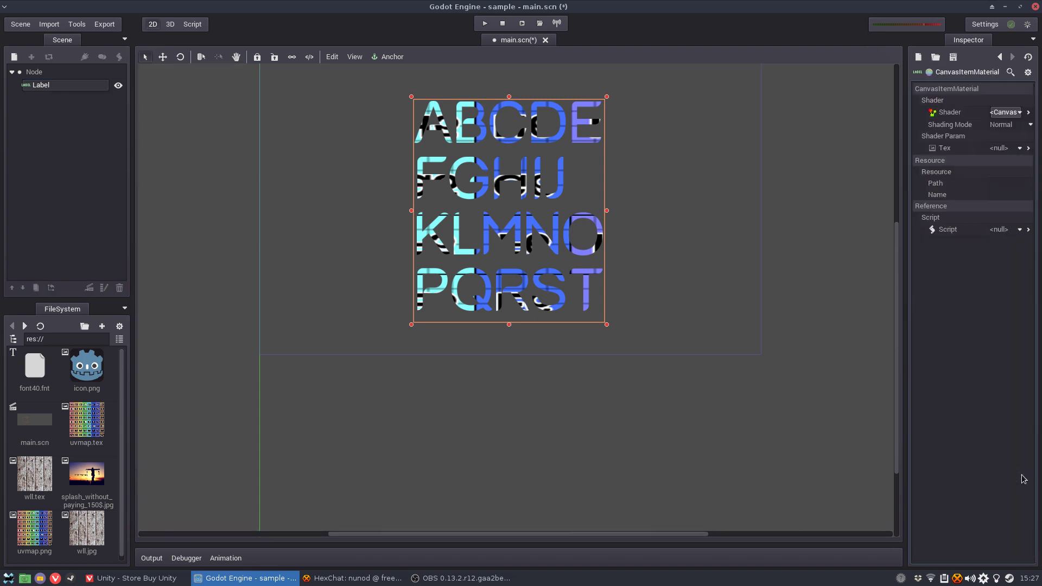
left_click(1030, 114)
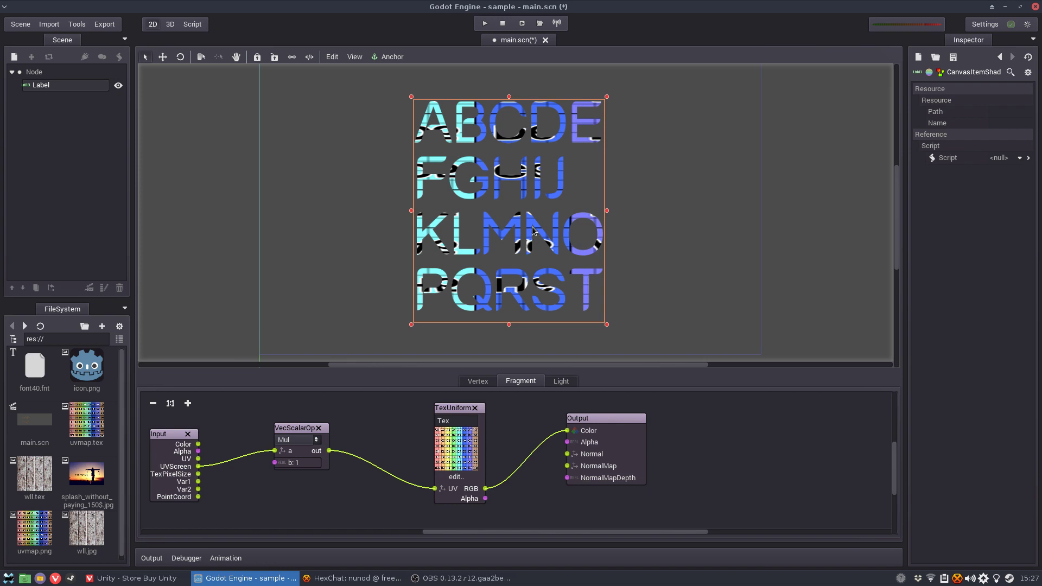
Drag the Label around the canvas to watch its uvmap colours shift, then lower the Mul node
left_click_drag(535, 227, 475, 218)
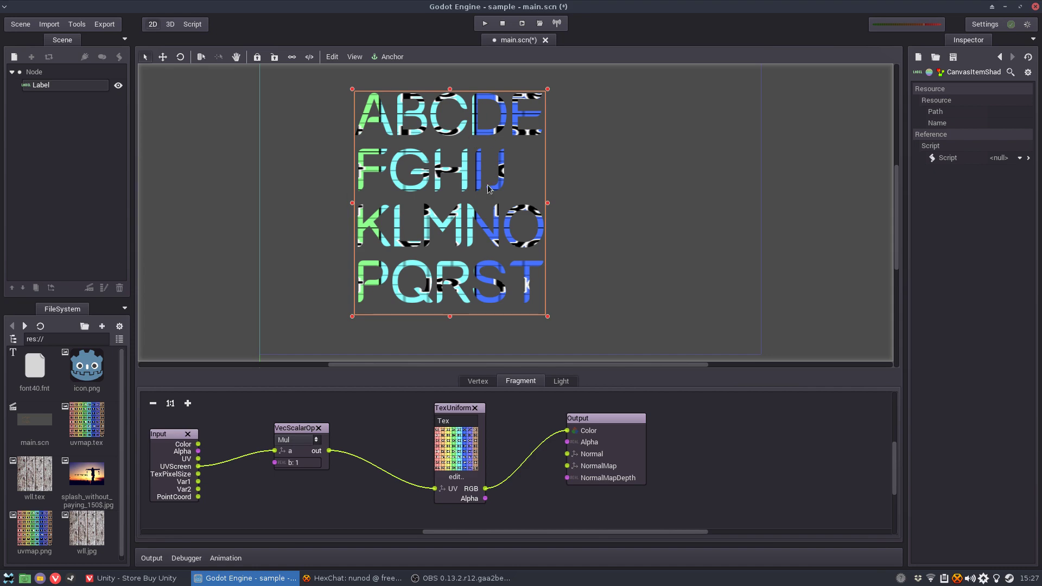
left_click_drag(475, 223, 381, 194)
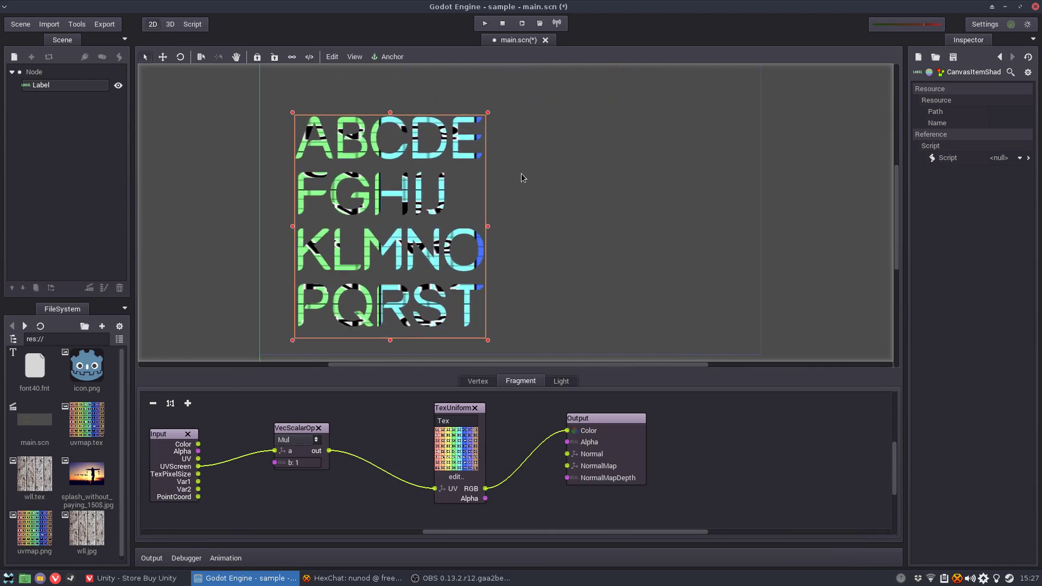
left_click_drag(436, 262, 464, 269)
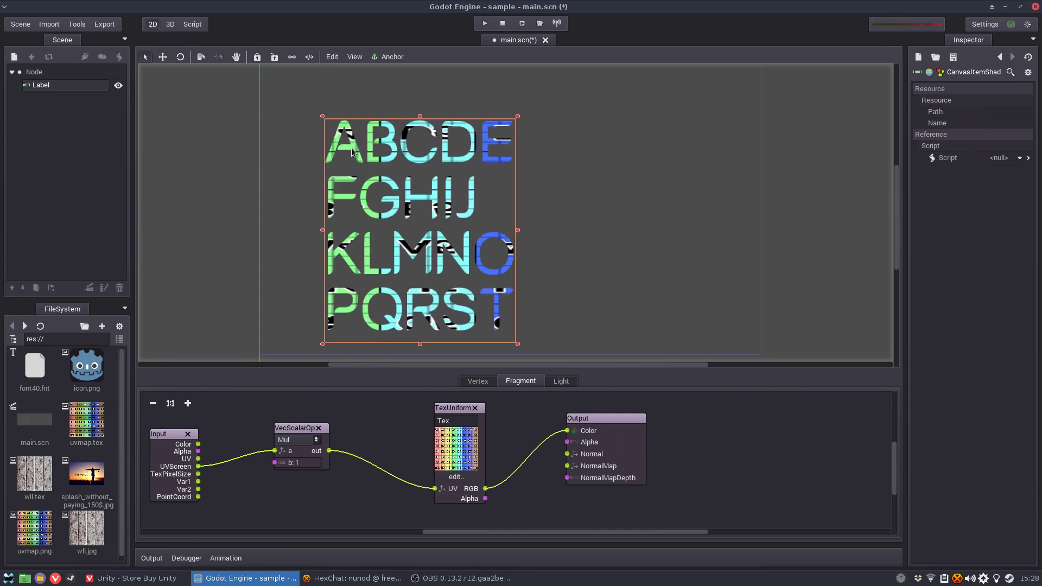
left_click_drag(351, 148, 399, 151)
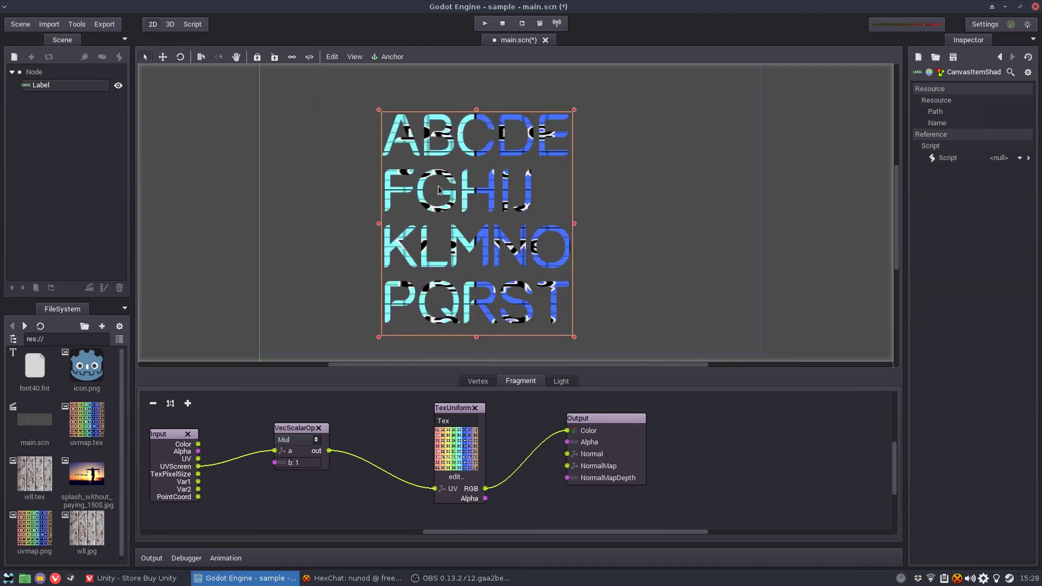
left_click_drag(491, 128, 526, 115)
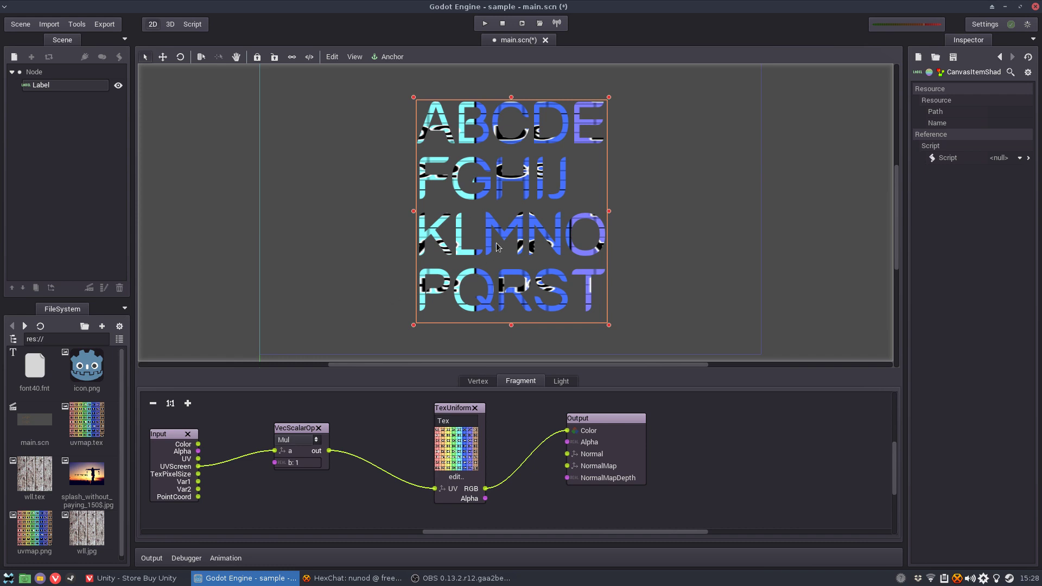
left_click_drag(496, 229, 493, 229)
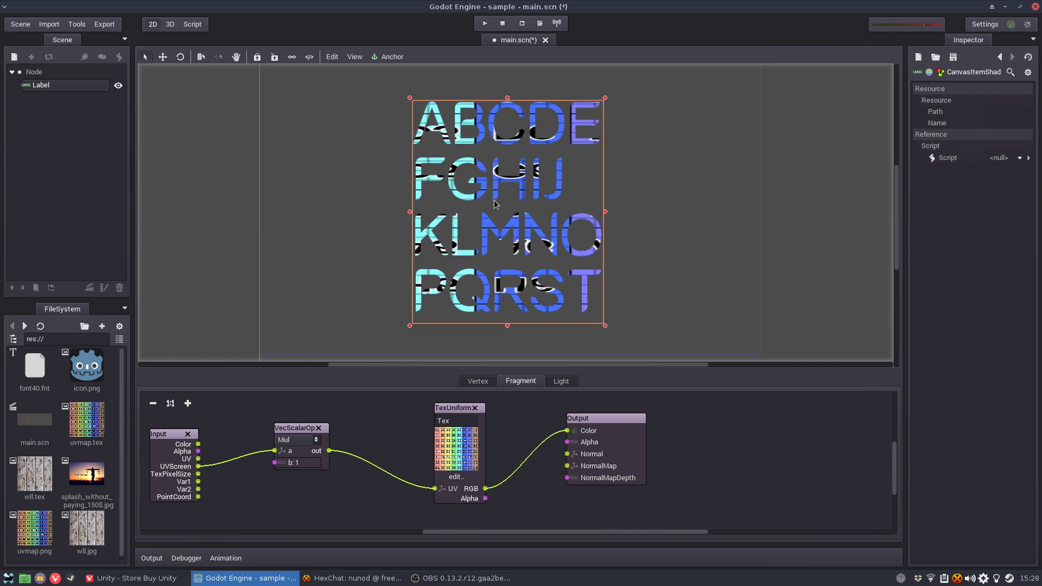
left_click_drag(298, 445, 303, 467)
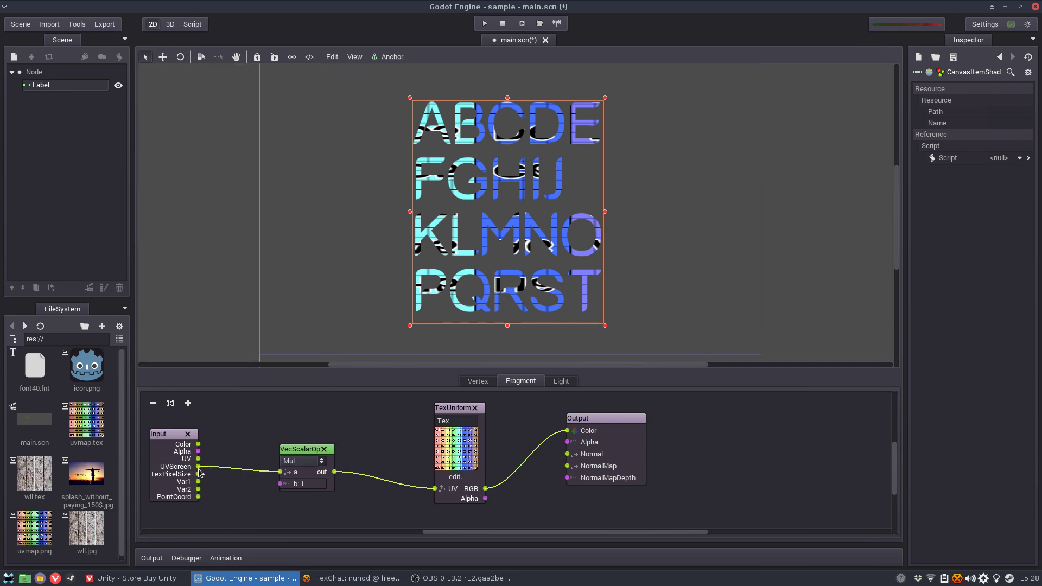
Reposition the Label and delete the TexUniform and VecScalarOp nodes
right_click(249, 441)
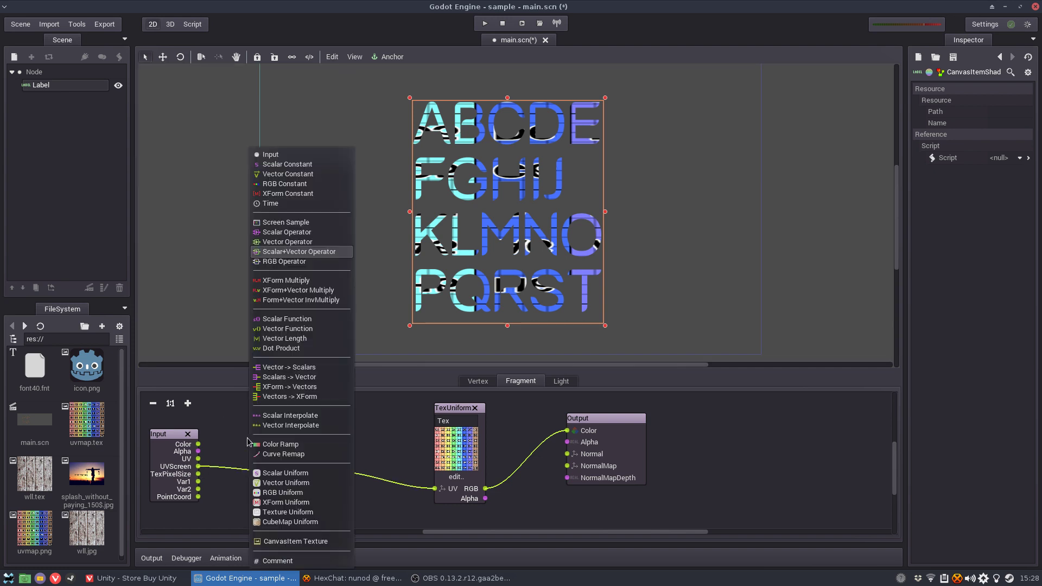
left_click(227, 442)
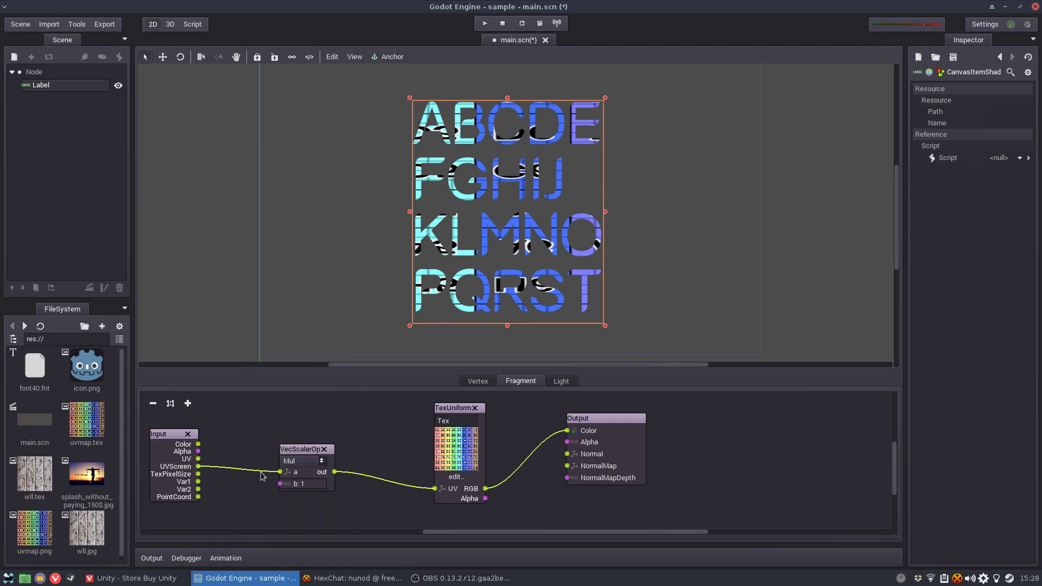
left_click_drag(492, 116, 409, 136)
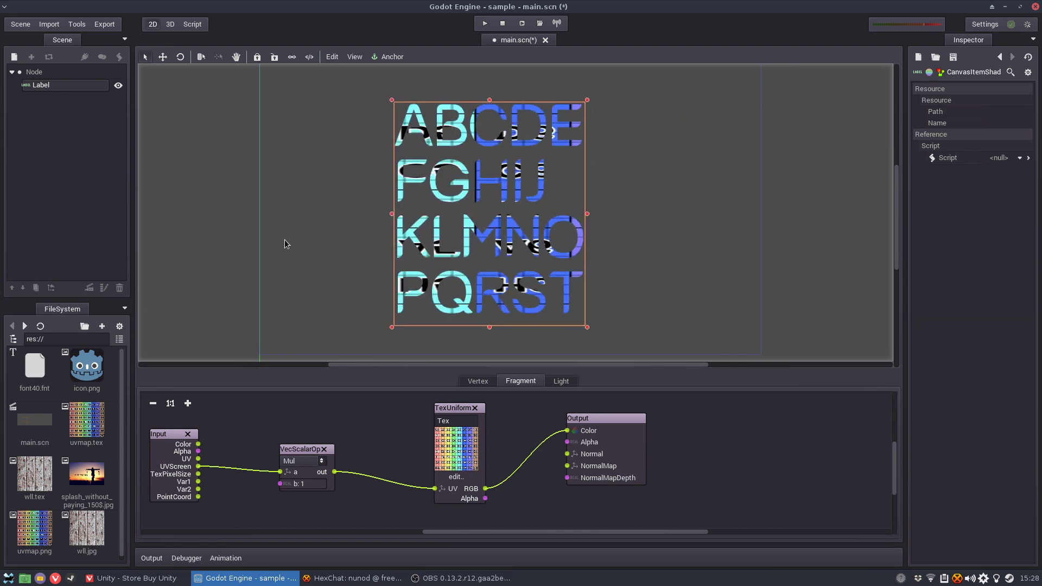
left_click_drag(500, 239, 513, 238)
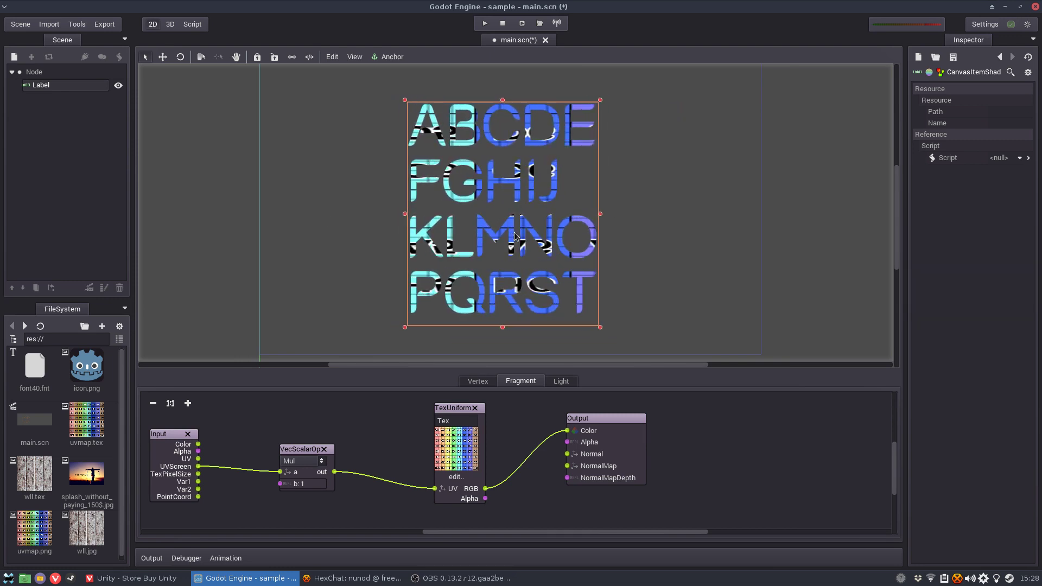
left_click(475, 409)
left_click(324, 449)
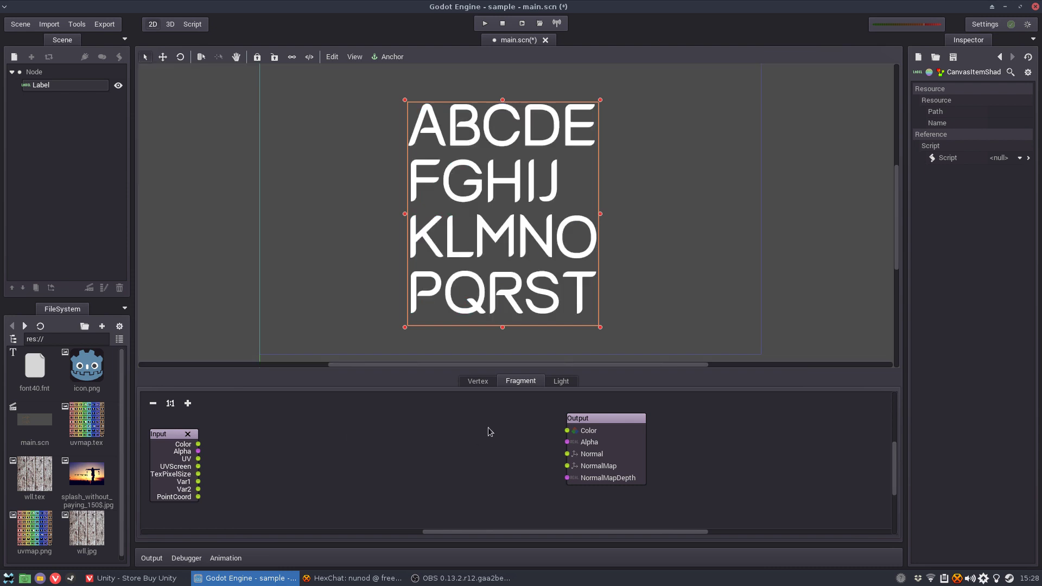
In the Vertex graph, add a Texture Uniform node near Output and load uvmap.tex into it
left_click(480, 382)
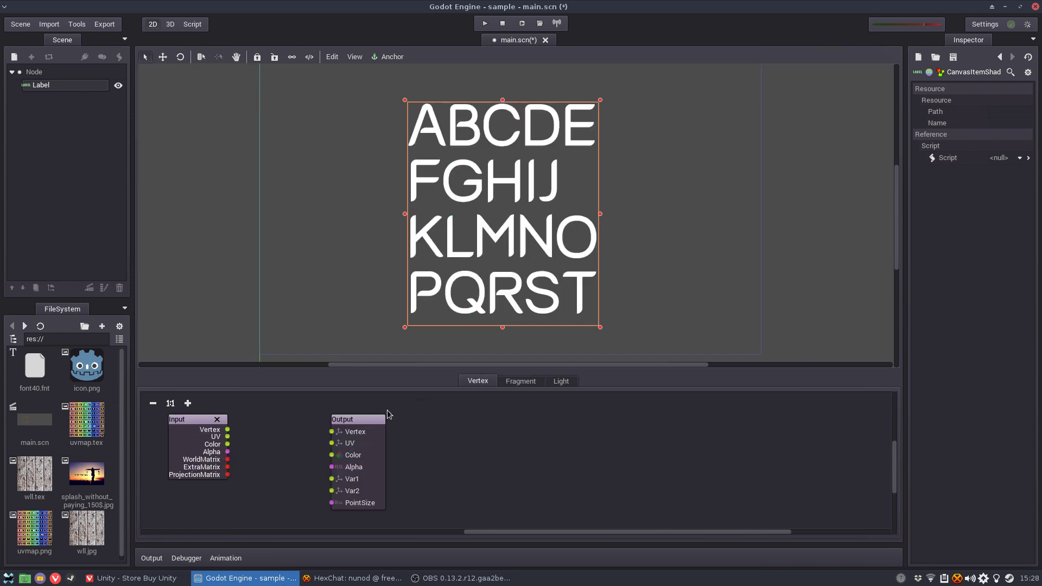
left_click_drag(367, 420, 634, 415)
right_click(375, 426)
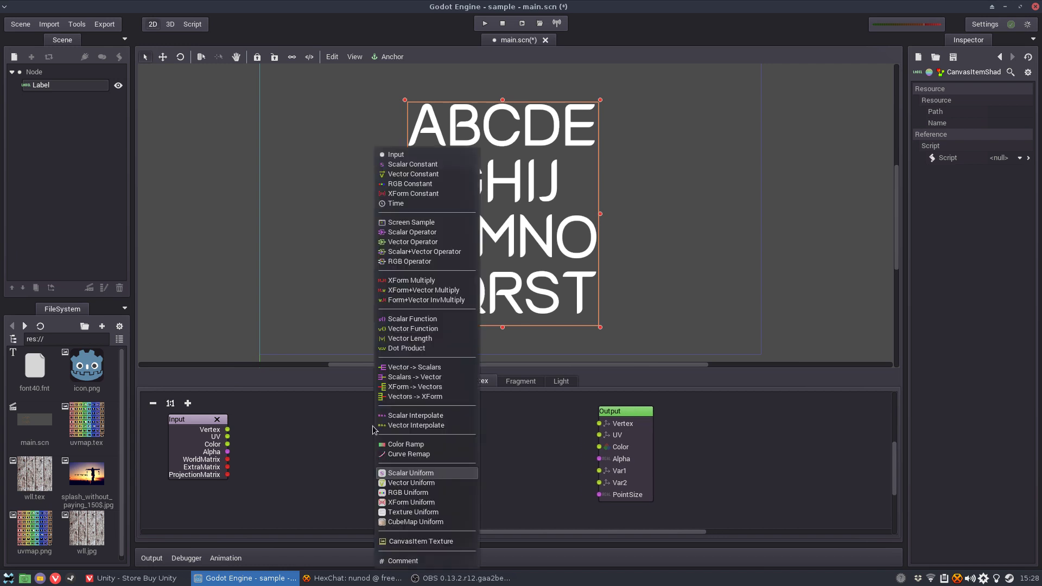
left_click(416, 513)
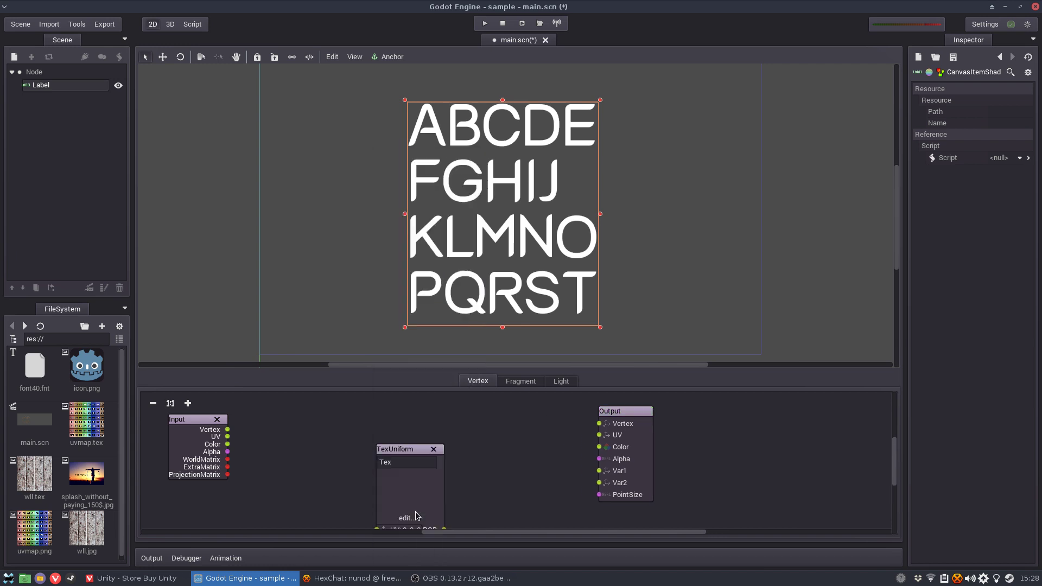
left_click_drag(408, 453, 418, 417)
left_click(417, 480)
left_click(423, 536)
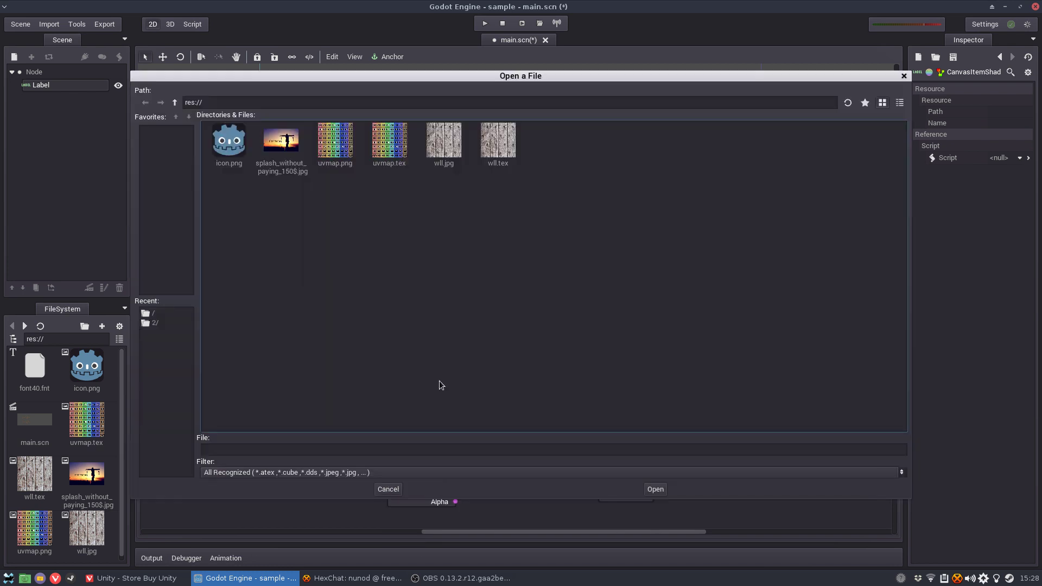
double_click(389, 142)
Wire the texture's RGB into Output Color and Input UV into the texture's UV
left_click_drag(455, 492, 599, 447)
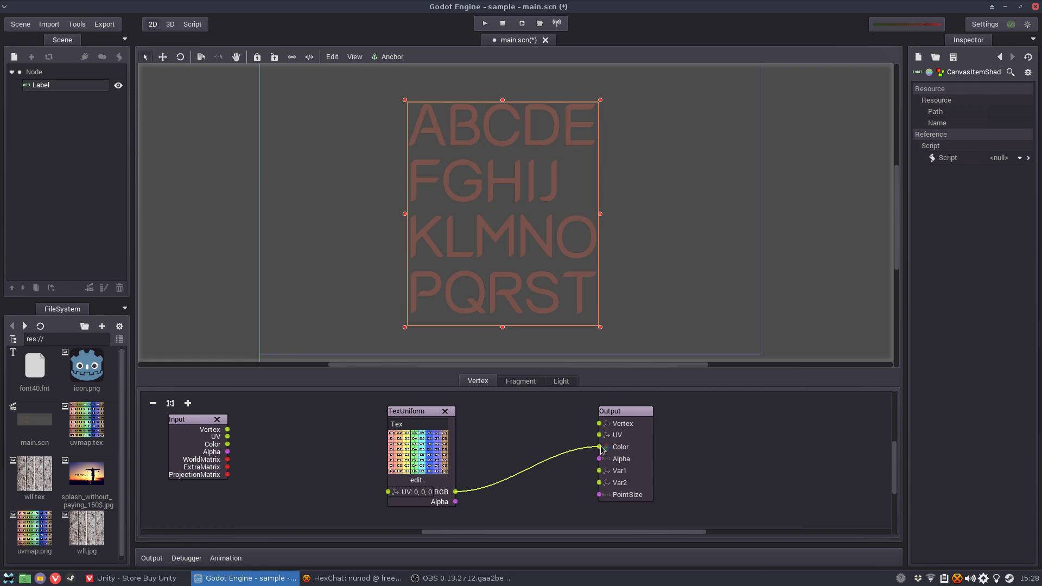
left_click_drag(229, 436, 389, 493)
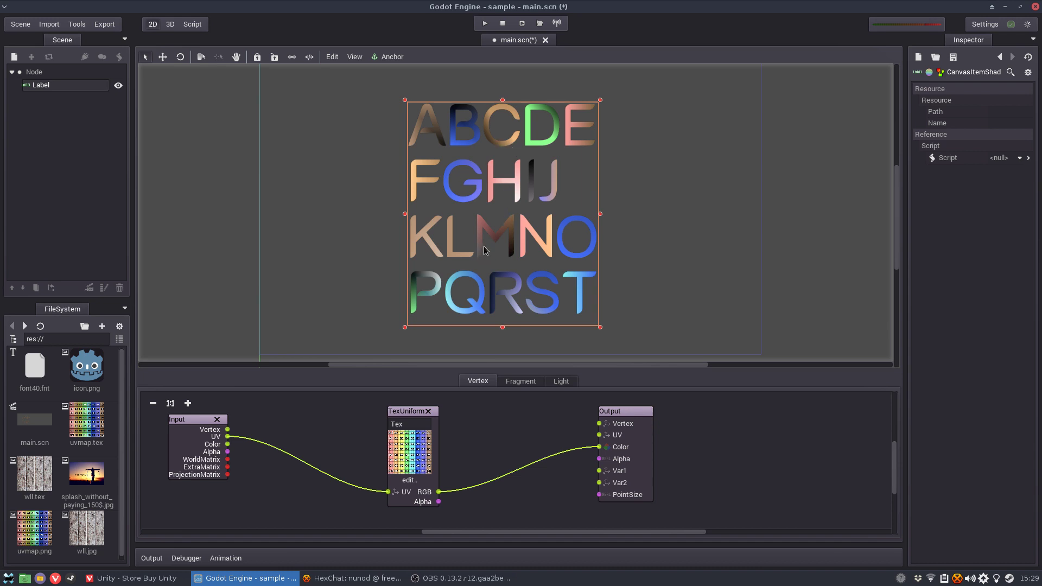
scroll(485, 247, "up", 5)
scroll(445, 245, "down", 1)
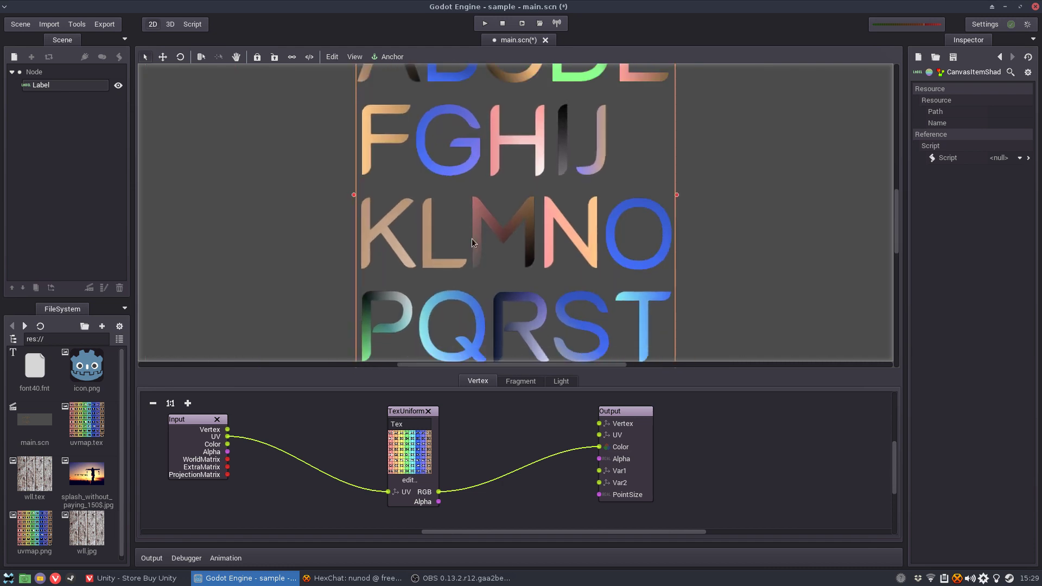
scroll(500, 269, "up", 1)
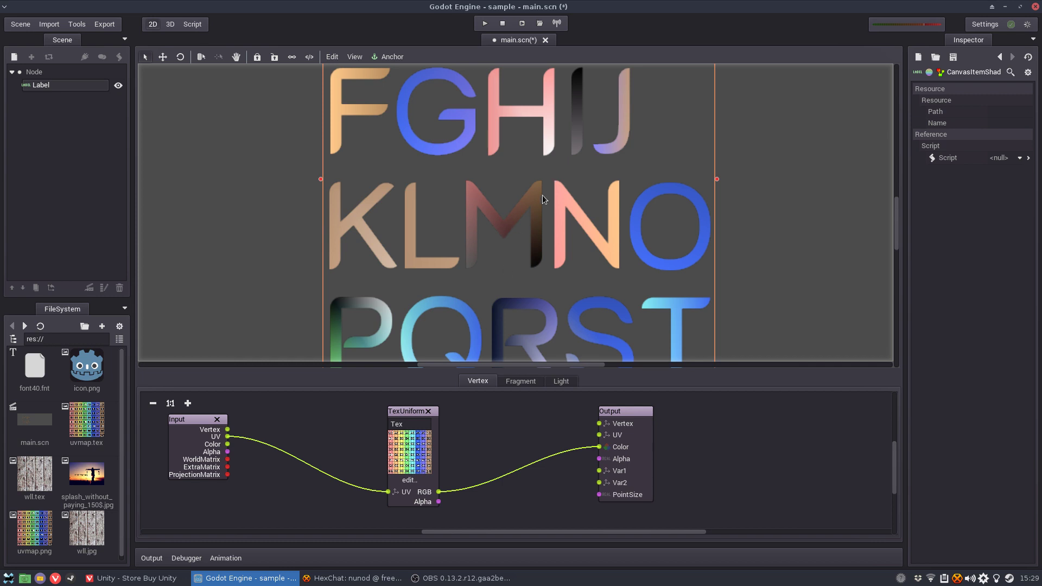
scroll(494, 201, "down", 2)
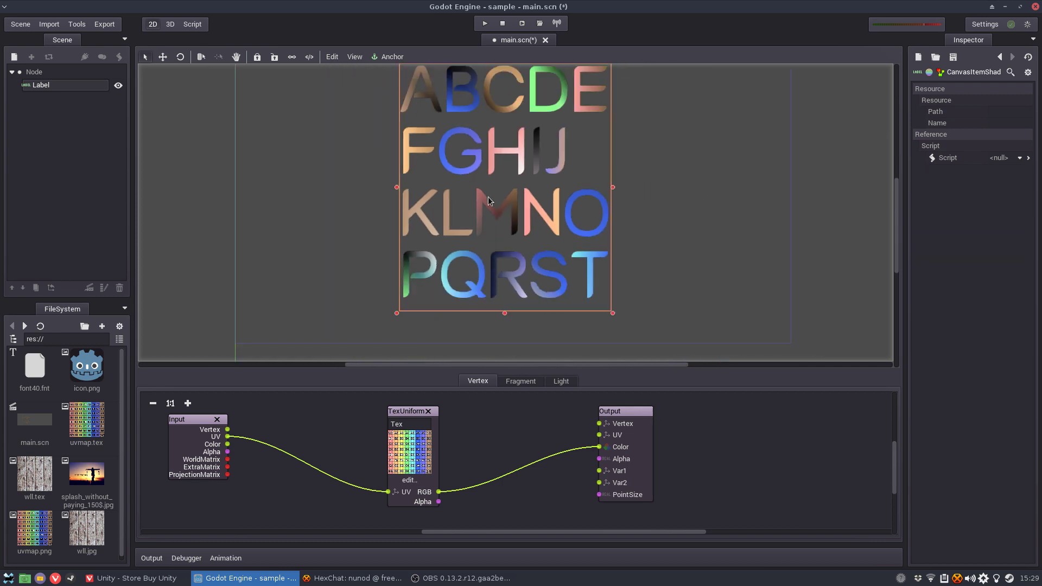
scroll(500, 180, "down", 1)
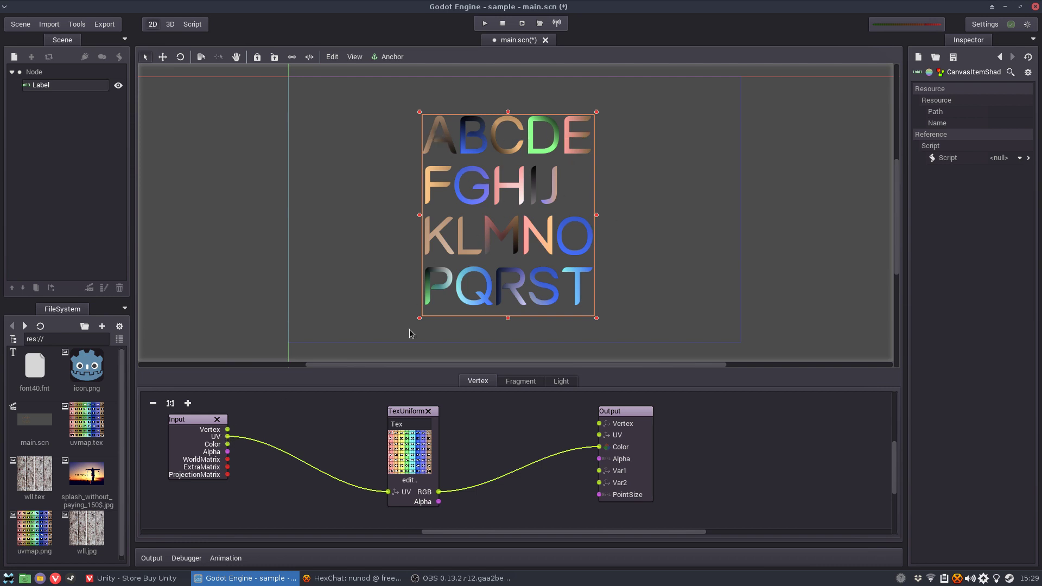
Wire Input Vertex into the TexUniform's UV in place of UV, then nudge the texture node
left_click_drag(228, 430, 390, 495)
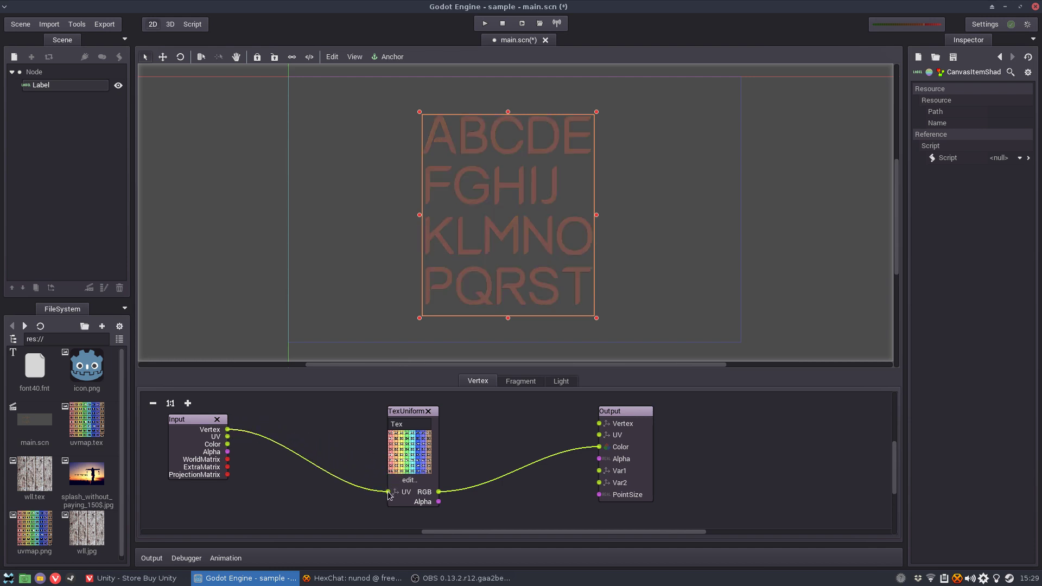
left_click_drag(402, 412, 391, 415)
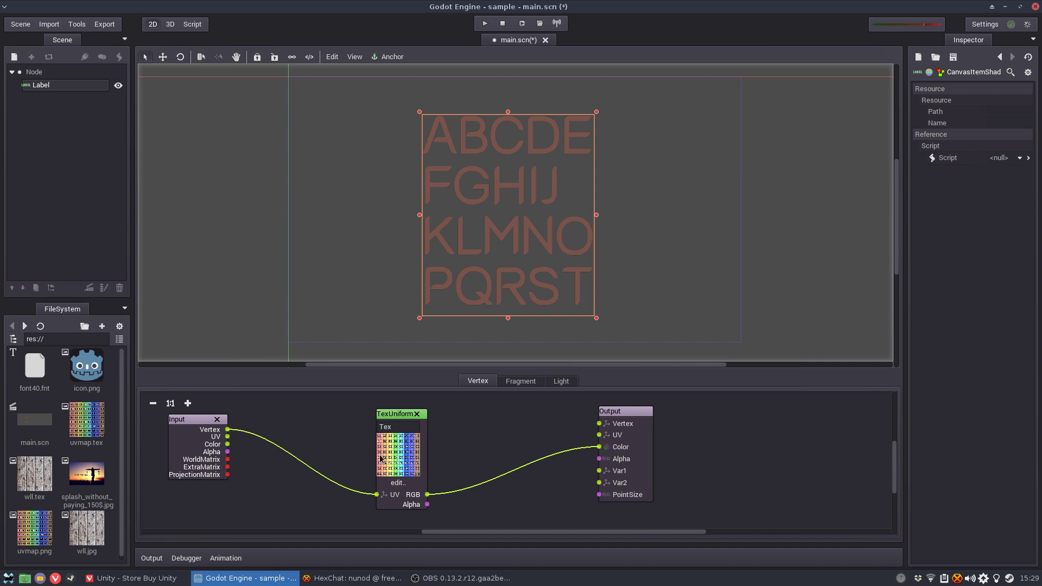
left_click_drag(382, 464, 391, 469)
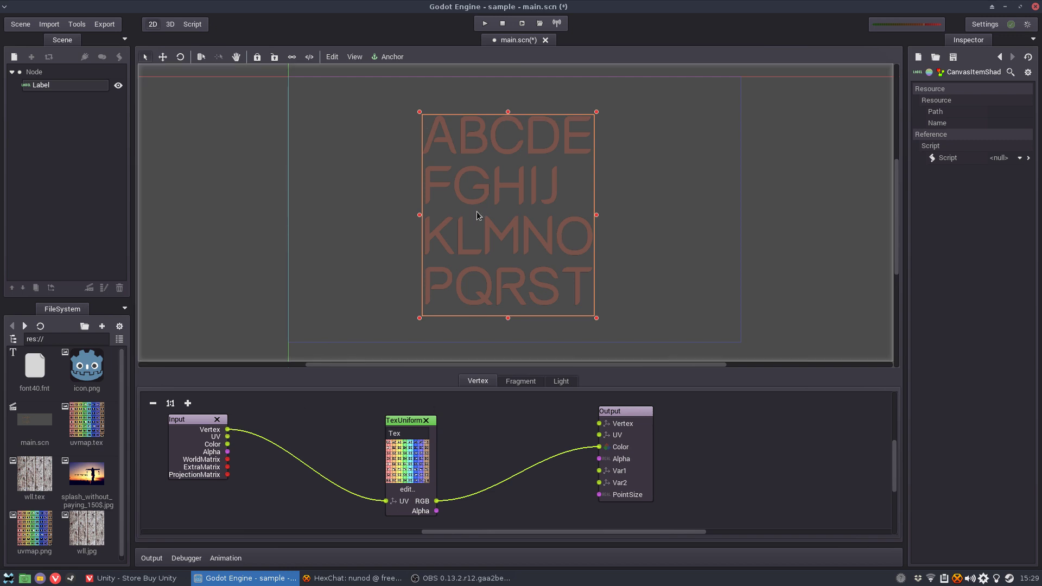
Reselect the Label, dismiss its Size editor, and open its CanvasItem material's visual shader
left_click(35, 86)
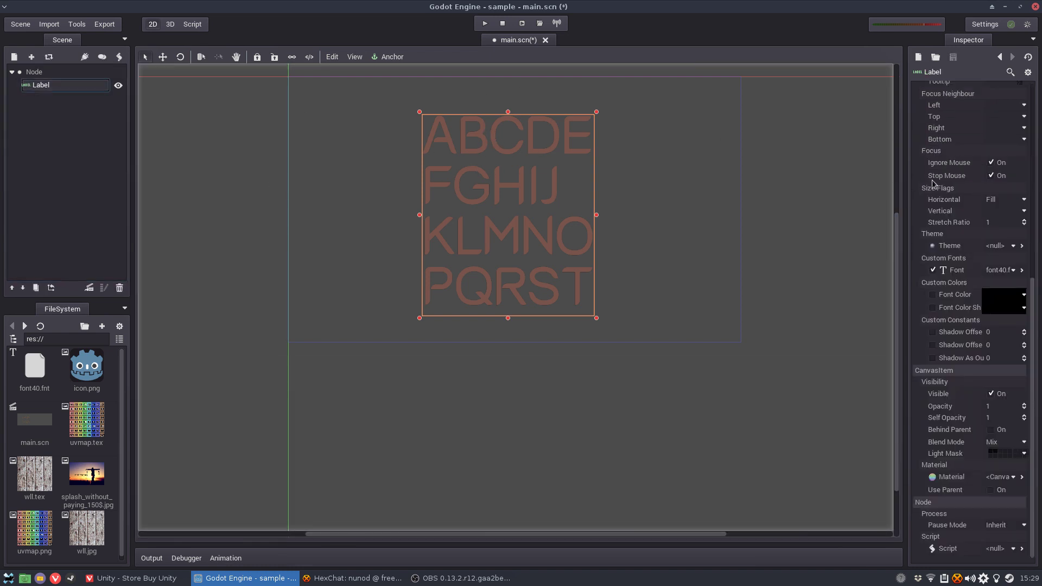
scroll(941, 189, "up", 5)
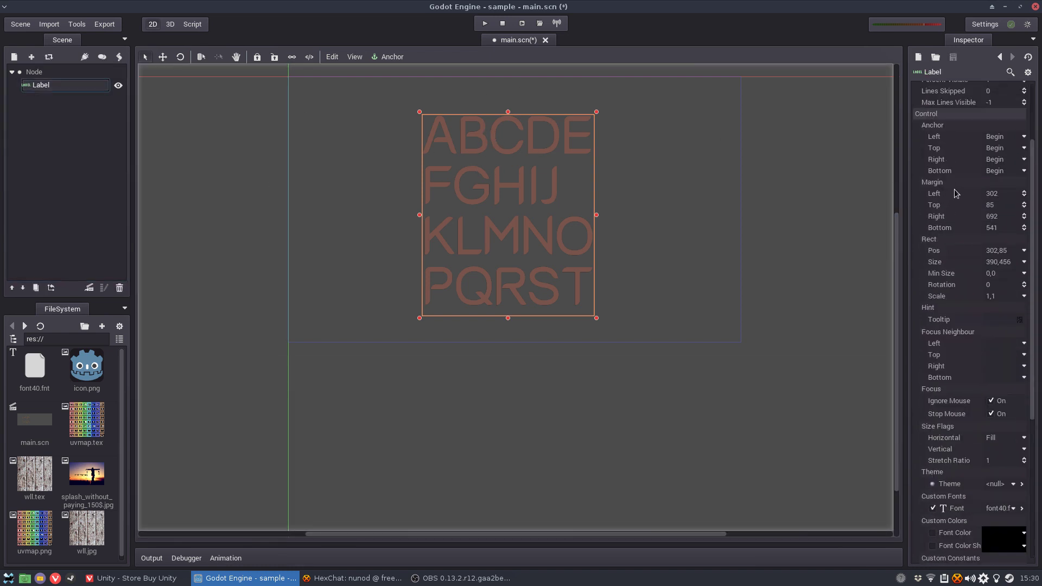
left_click(1000, 265)
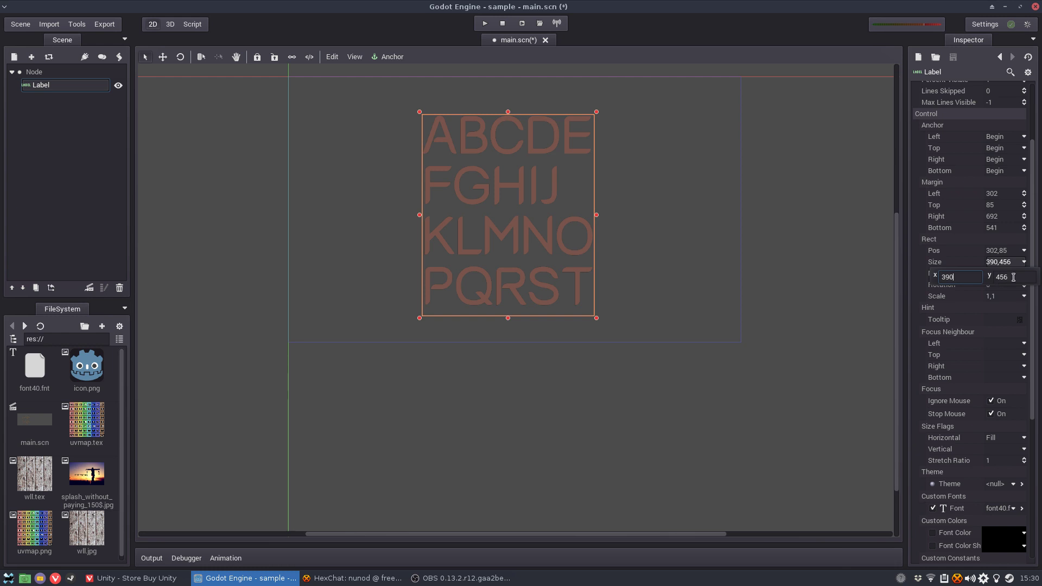
key("Return")
left_click(796, 274)
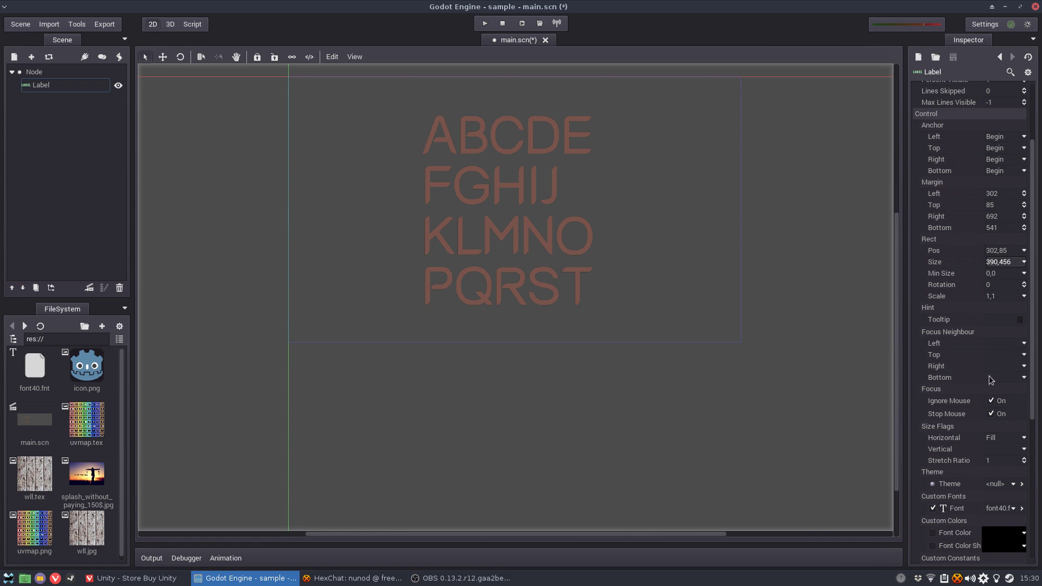
scroll(1001, 354, "down", 5)
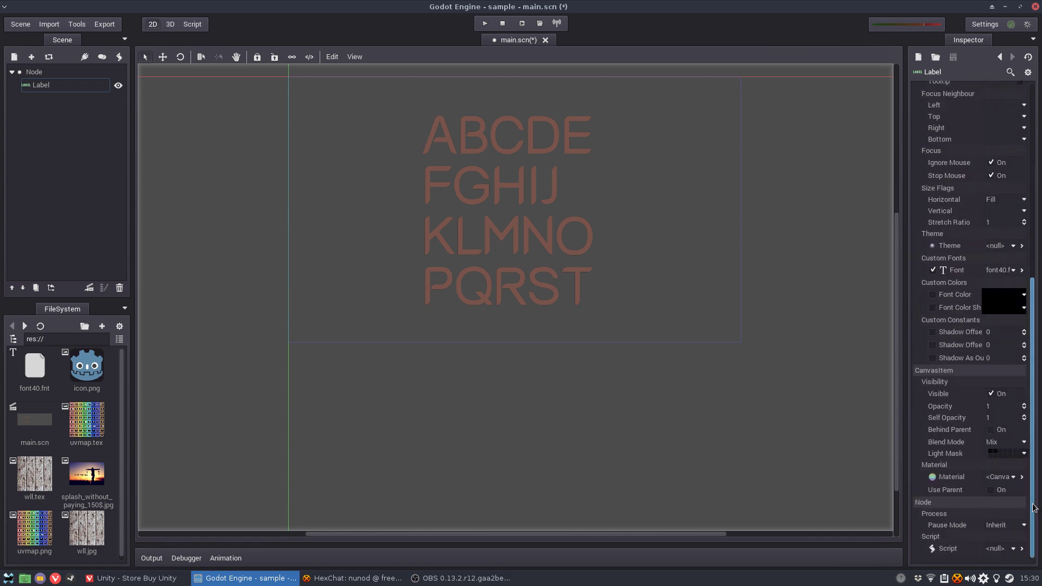
left_click(1023, 478)
left_click(1030, 112)
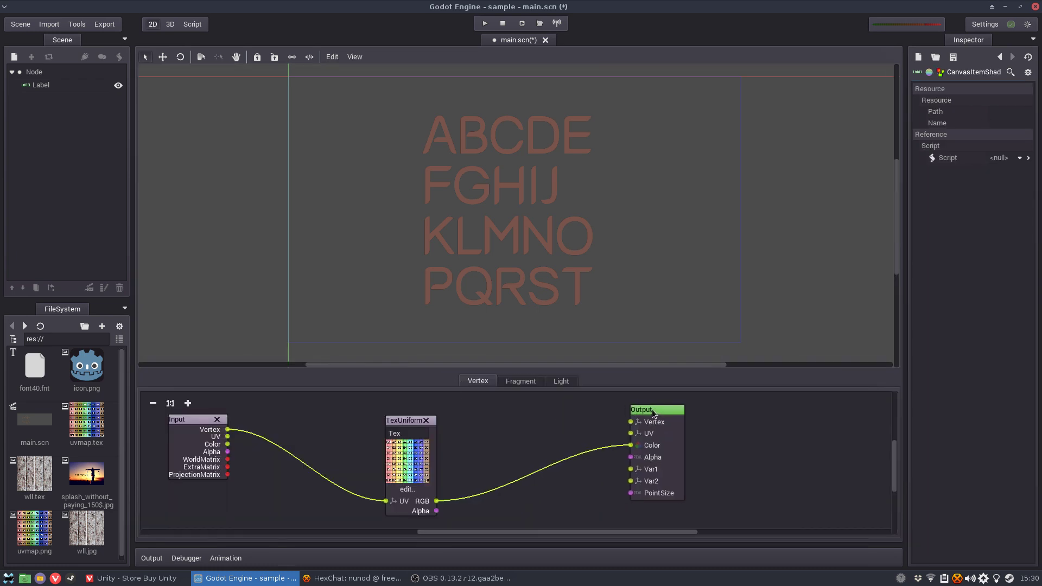
Shift the TexUniform right, trial a Vector to Scalars node from Vertex, then delete it
left_click_drag(407, 421, 543, 419)
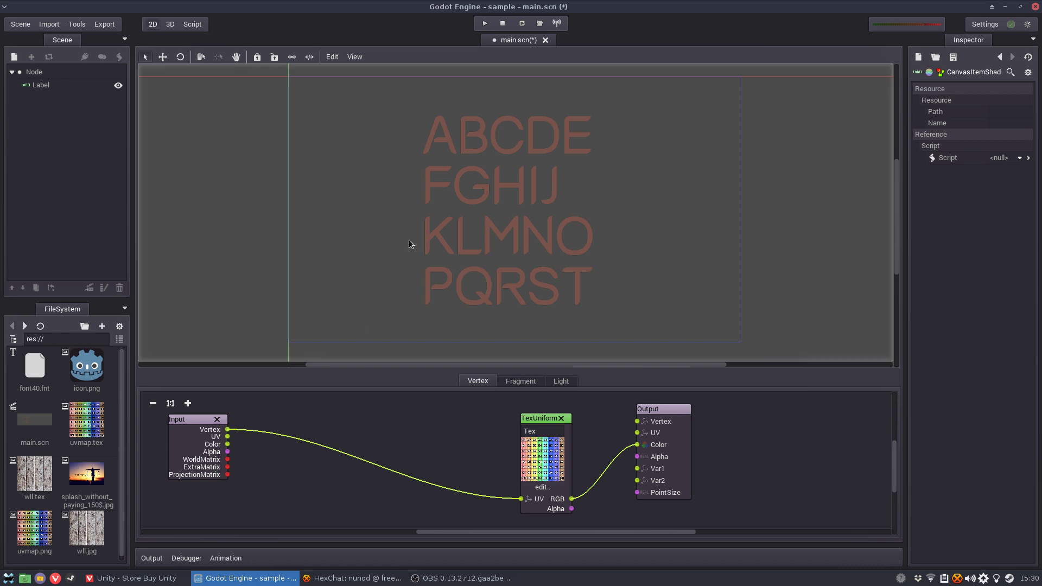
right_click(303, 425)
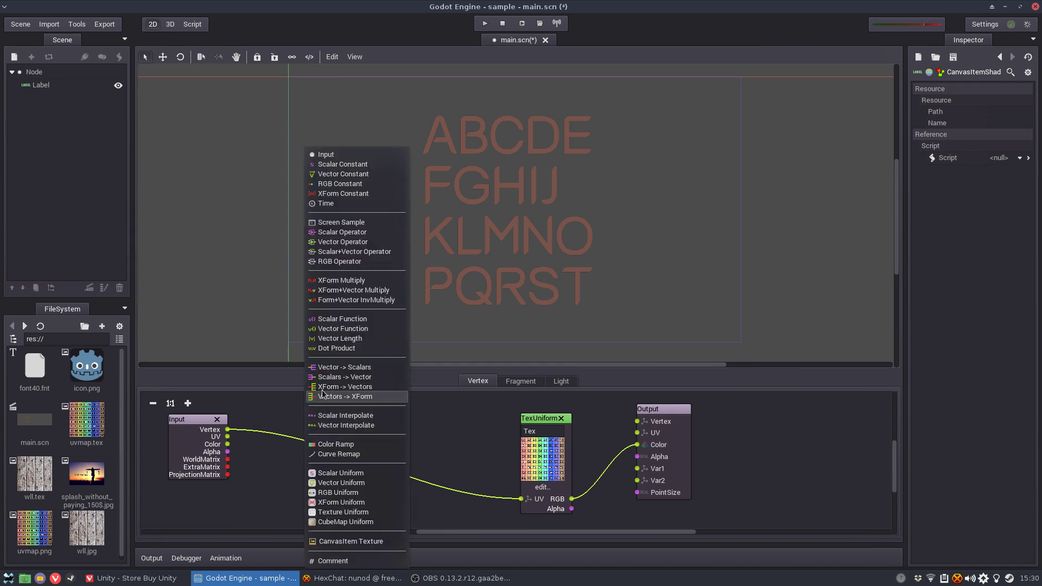
left_click(328, 369)
left_click_drag(228, 429, 308, 459)
left_click(355, 445)
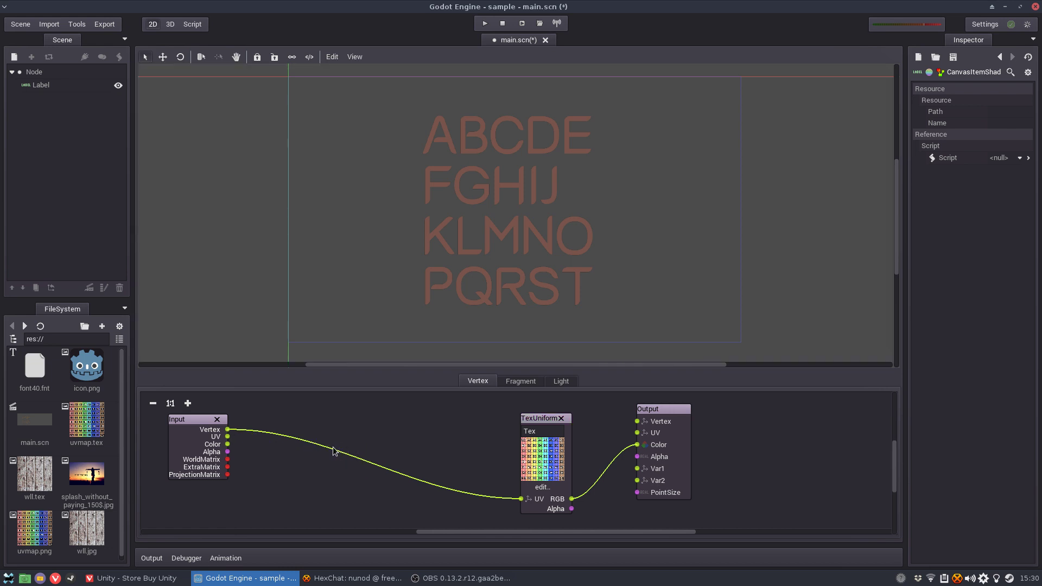
Rearrange the graph and add a Vector to Scalars node fed by Input's Vertex
left_click_drag(525, 500, 184, 466)
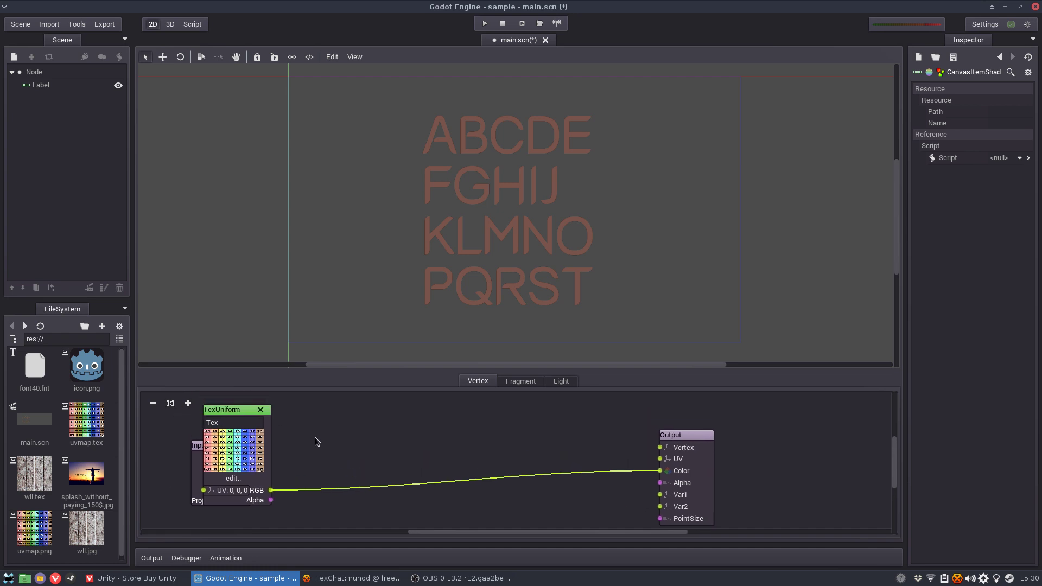
left_click_drag(234, 411, 514, 425)
middle_click_drag(306, 455, 310, 436)
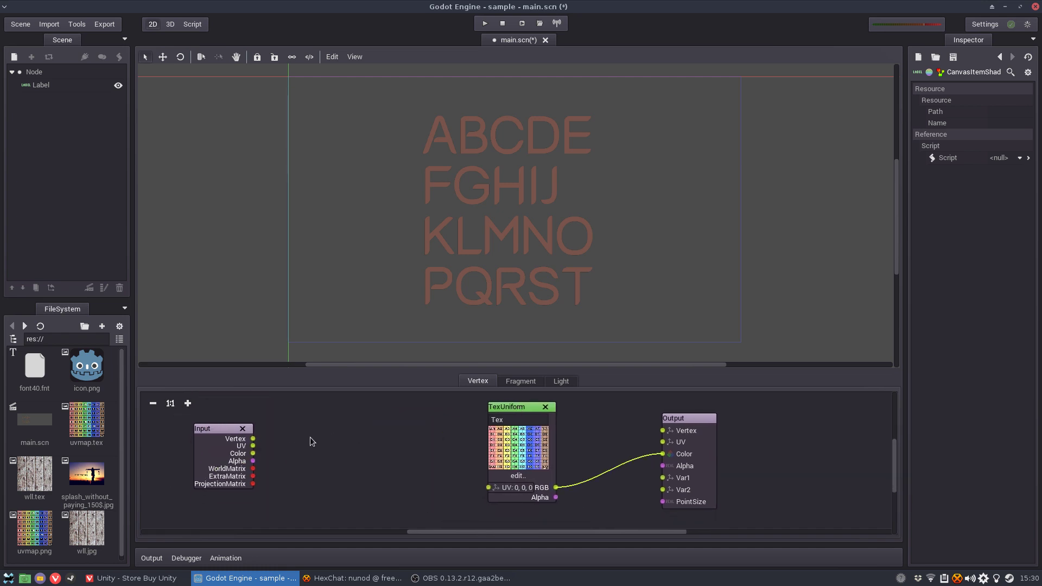
left_click_drag(223, 429, 202, 429)
right_click(285, 437)
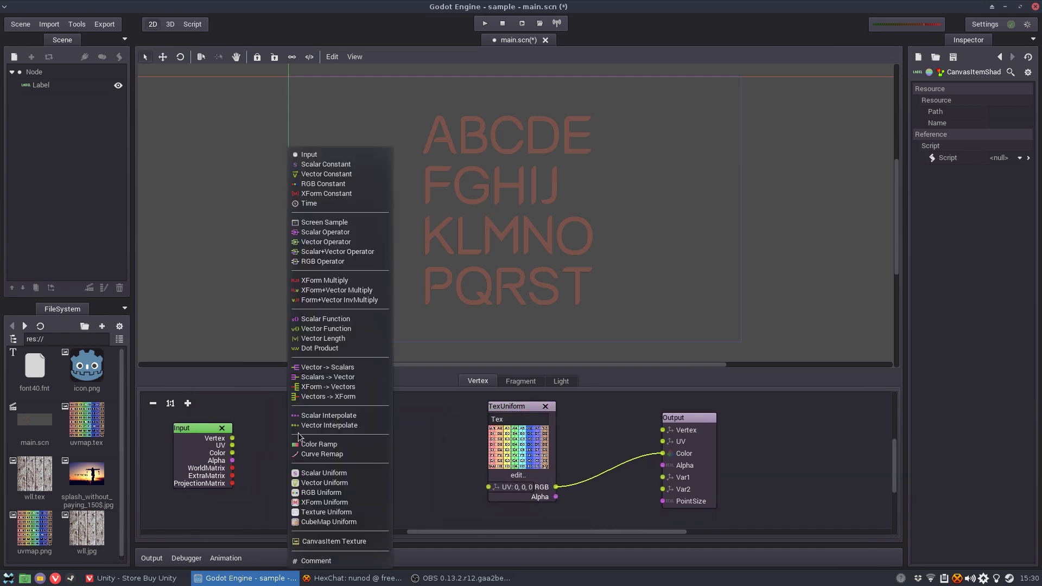
left_click(326, 367)
left_click_drag(298, 454, 277, 427)
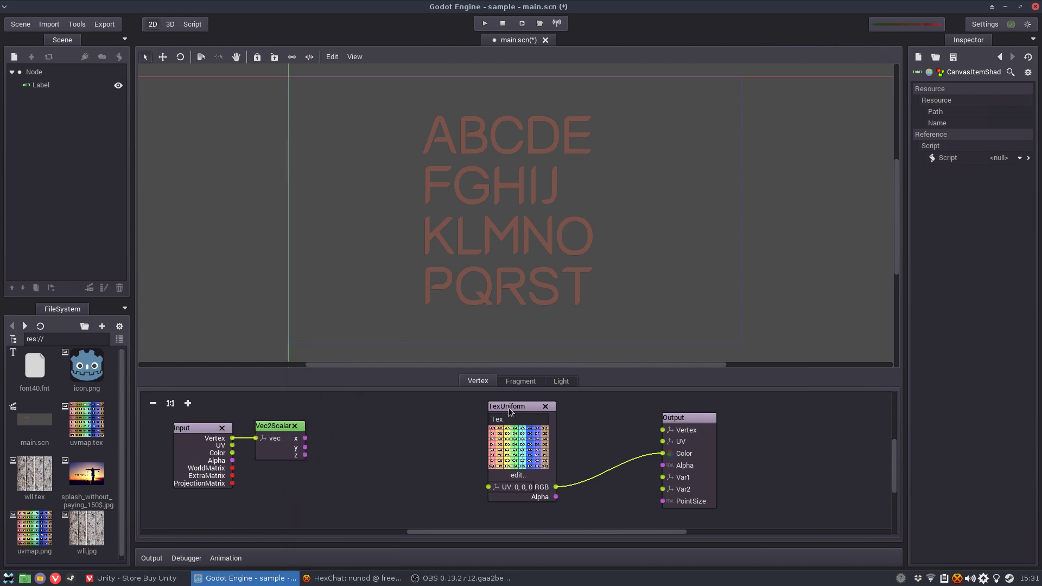
Add a Scalars to Vector node and wire its output into the TexUniform's UV
left_click_drag(511, 408, 581, 407)
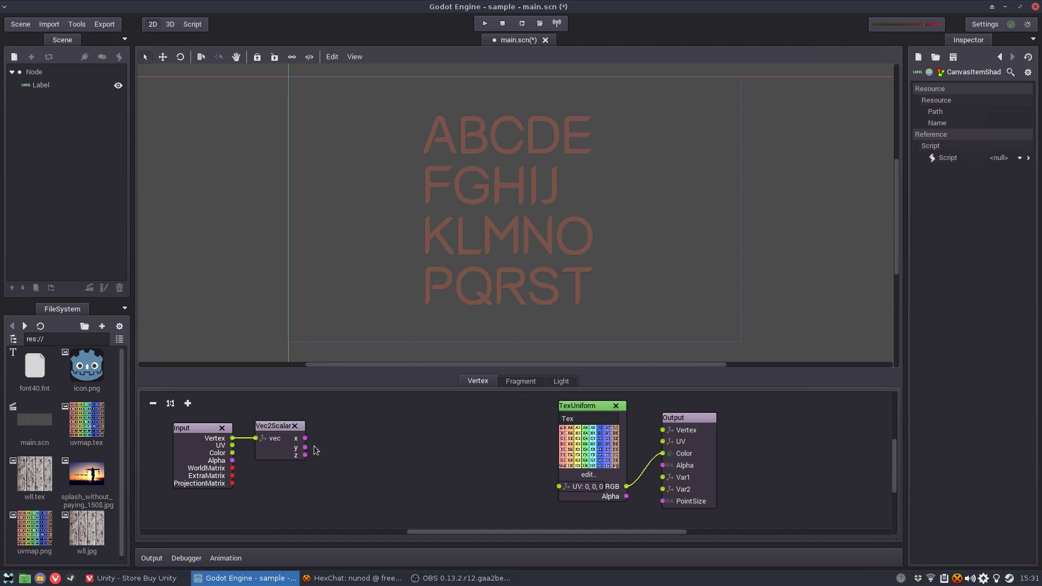
right_click(385, 445)
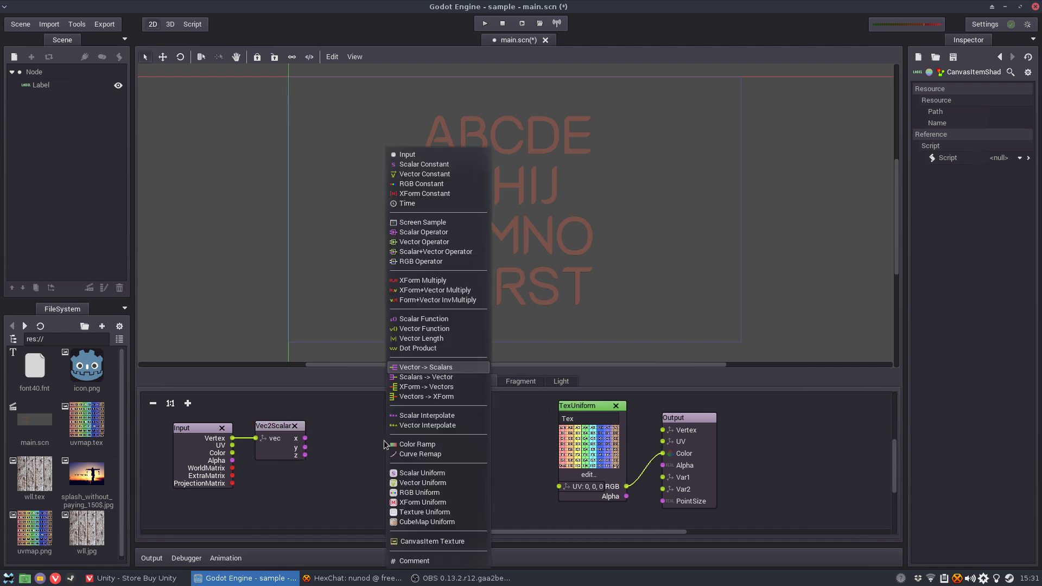
left_click(426, 377)
left_click_drag(404, 462, 559, 486)
left_click_drag(424, 419, 486, 419)
left_click_drag(274, 426, 268, 426)
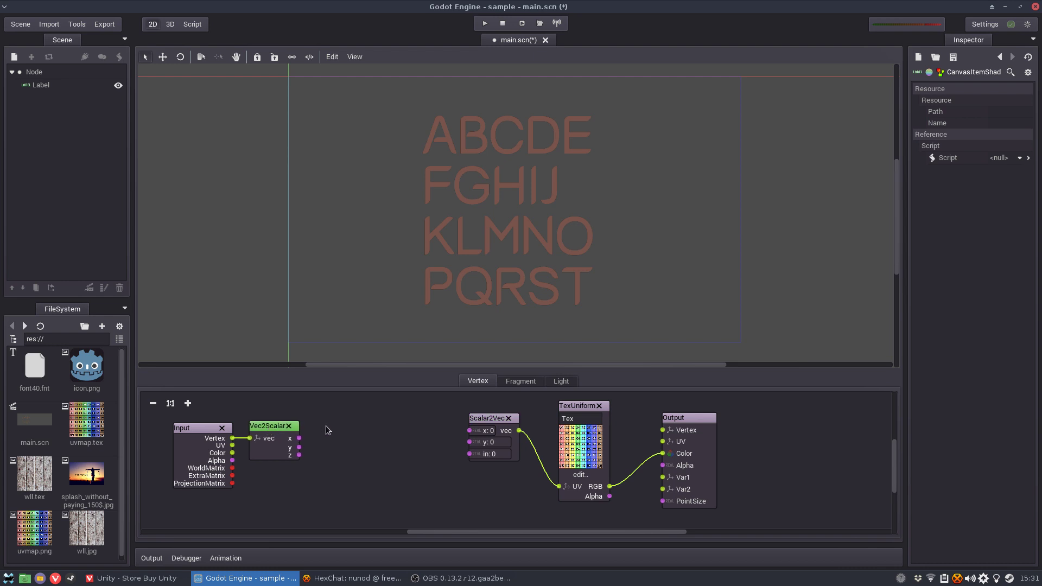
key("super")
Launch the calculator and check that the Label's Size x is 390
type("win")
key("Escape")
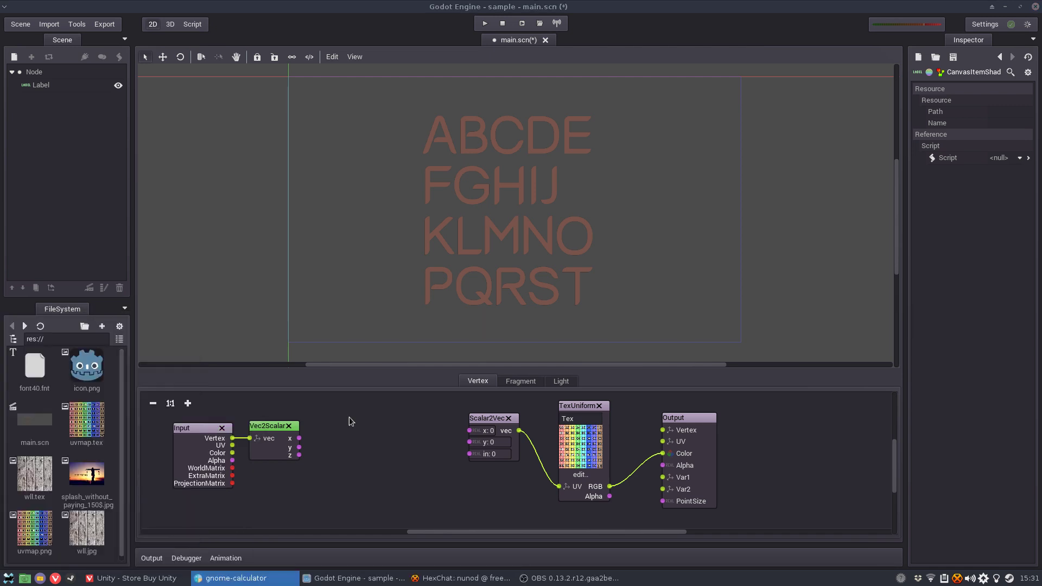
left_click_drag(619, 168, 866, 162)
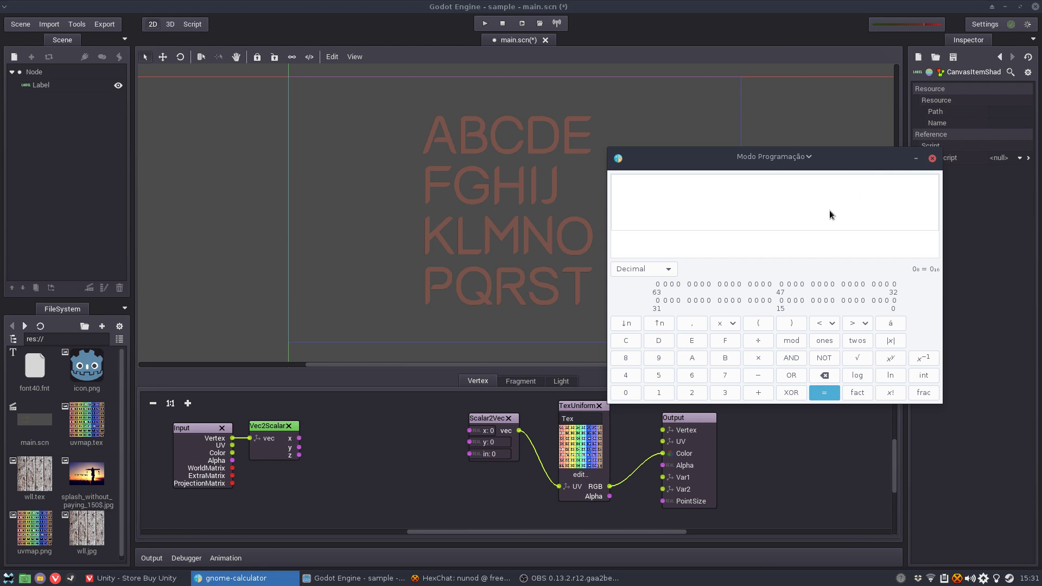
left_click(57, 86)
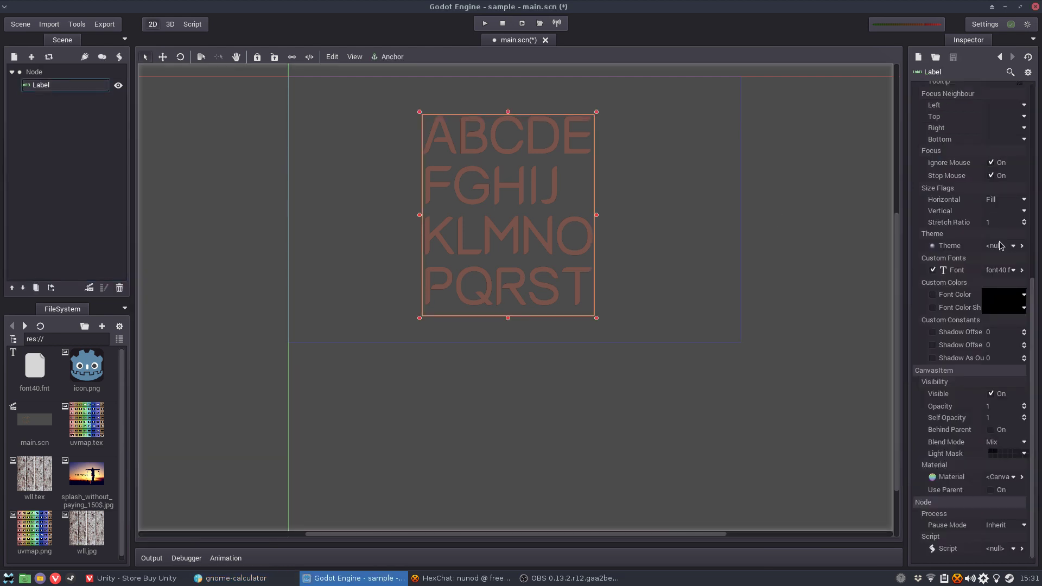
scroll(1032, 304, "down", 3)
scroll(1032, 206, "up", 2)
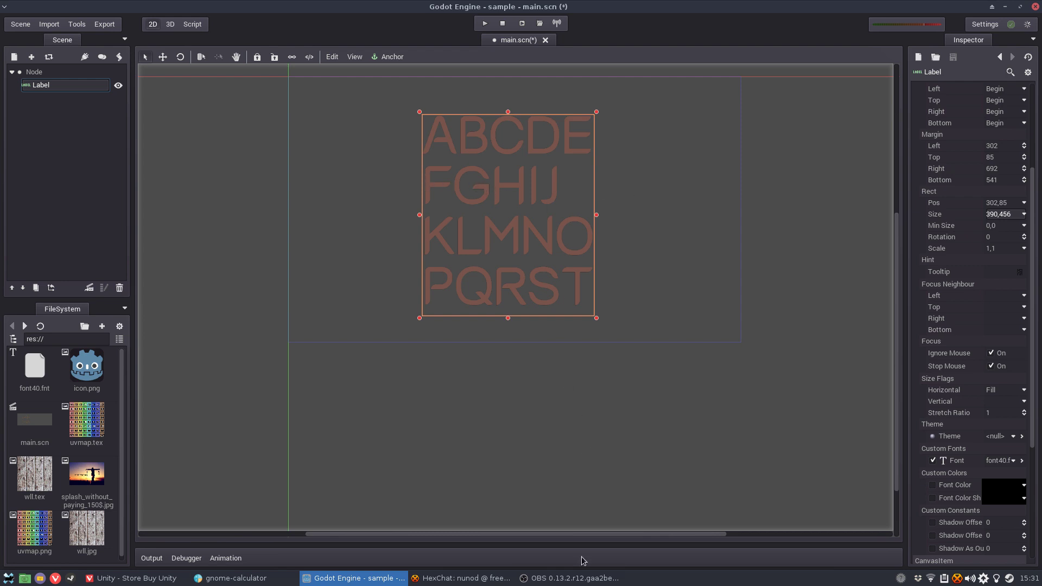
Compute 1/390 in the calculator, giving 0,002564103
left_click(242, 579)
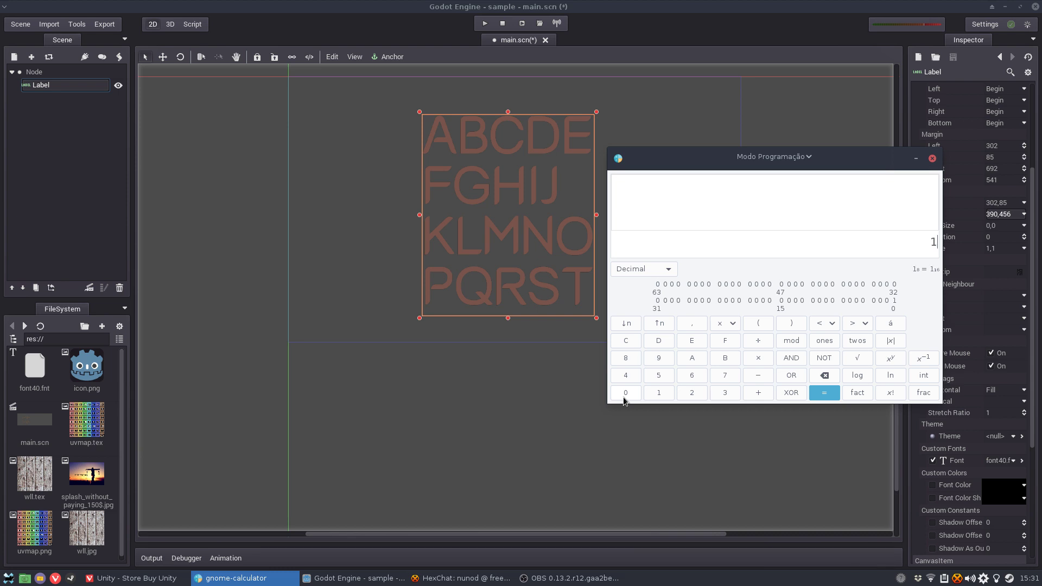
type("/390")
key("Return")
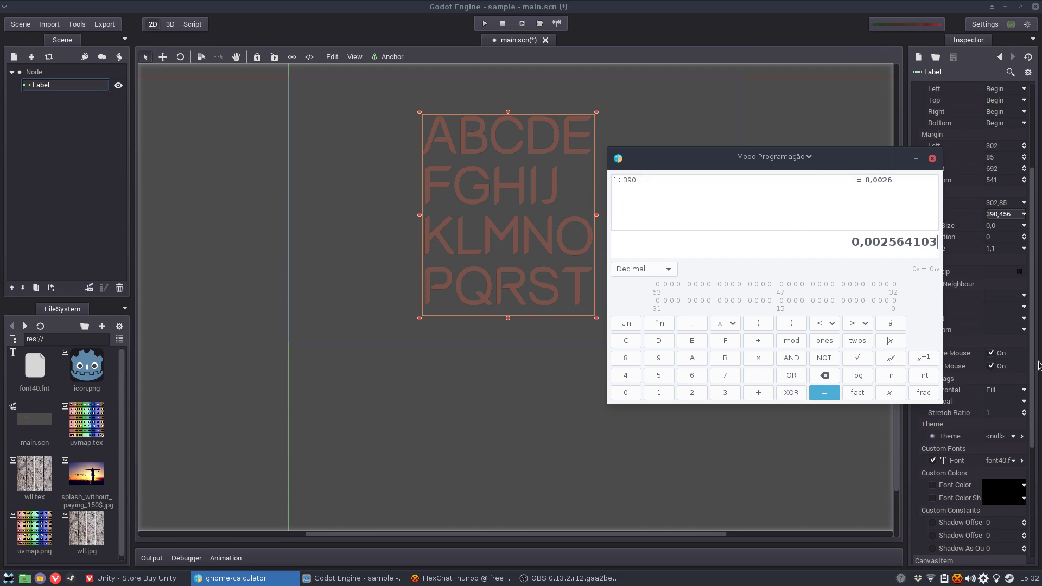
left_click_drag(1038, 367, 1036, 478)
Reopen the shader graph, wire Vec2Scalar y into Scalar2Vec y, and add a Scalar Operator node
left_click(1025, 480)
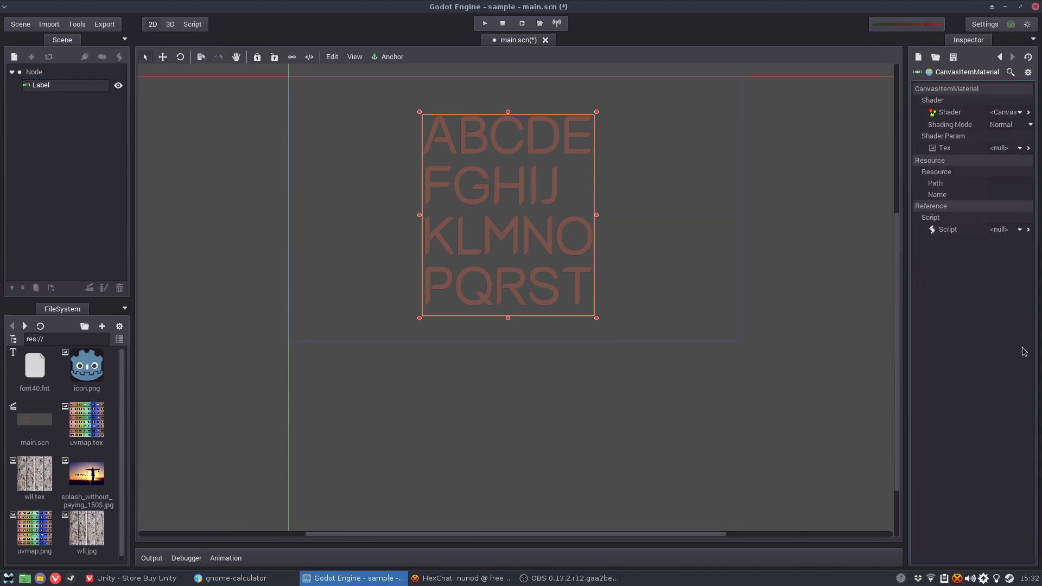
left_click(1029, 113)
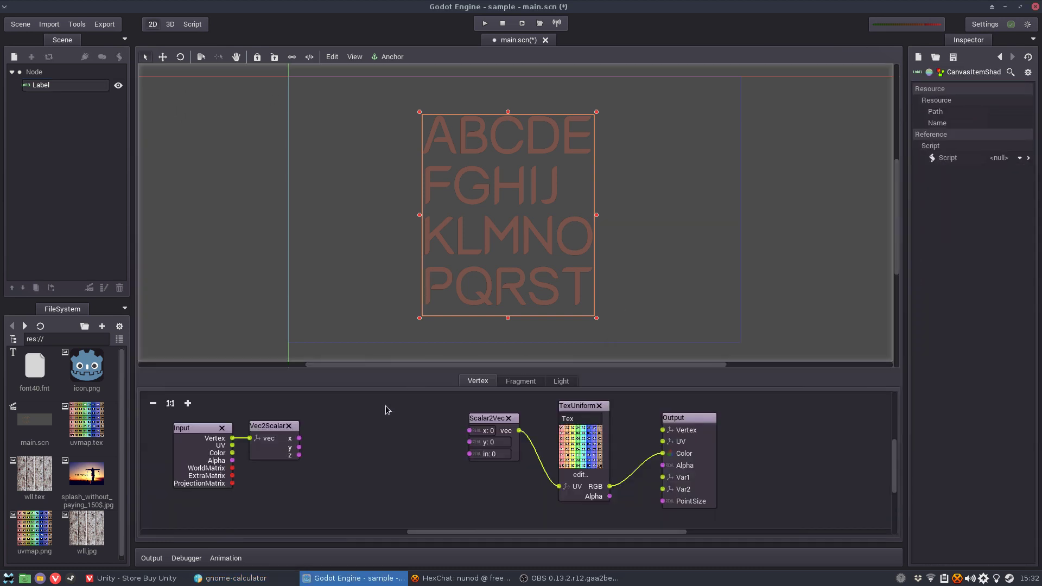
left_click_drag(299, 447, 469, 445)
right_click(352, 421)
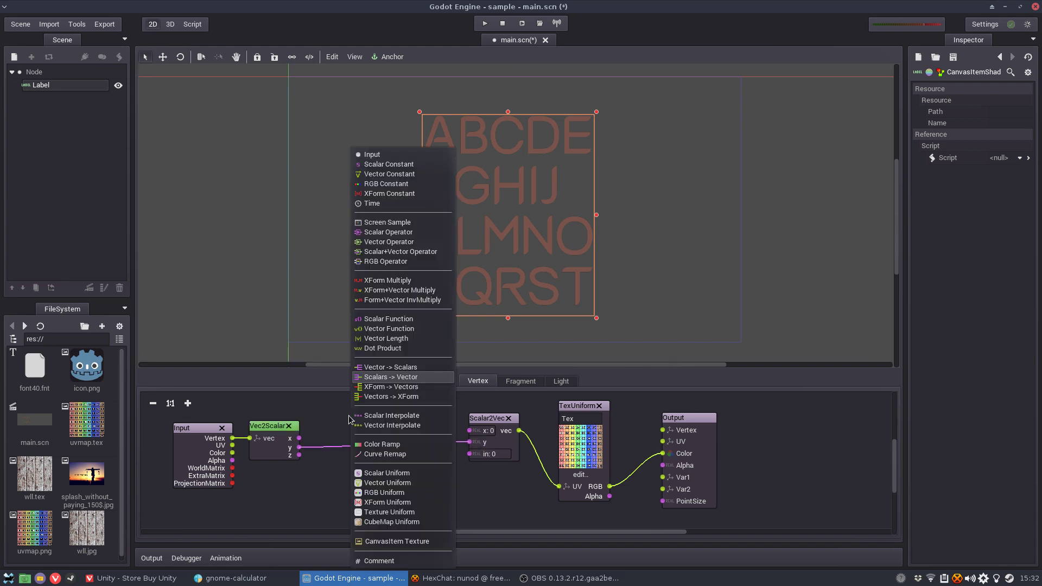
left_click(392, 232)
scroll(431, 492, "up", 2)
left_click_drag(363, 468, 361, 407)
Set the operator to Mul with b 0.0025, fed by Vec2Scalar x, outputting to Scalar2Vec x
left_click(369, 419)
left_click(374, 452)
left_click_drag(300, 468, 353, 430)
left_click(375, 442)
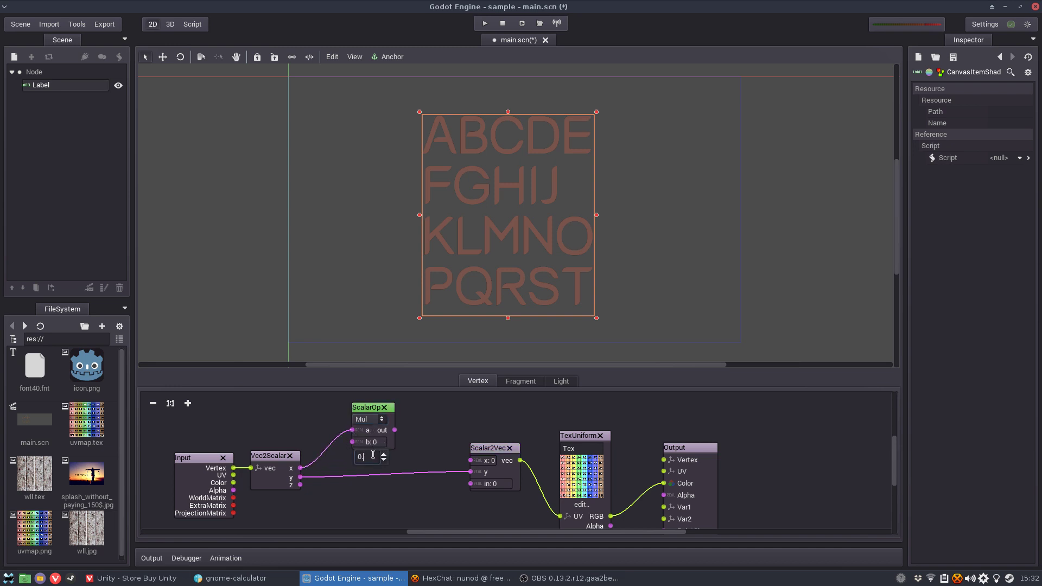
type("0.0025")
key("Return")
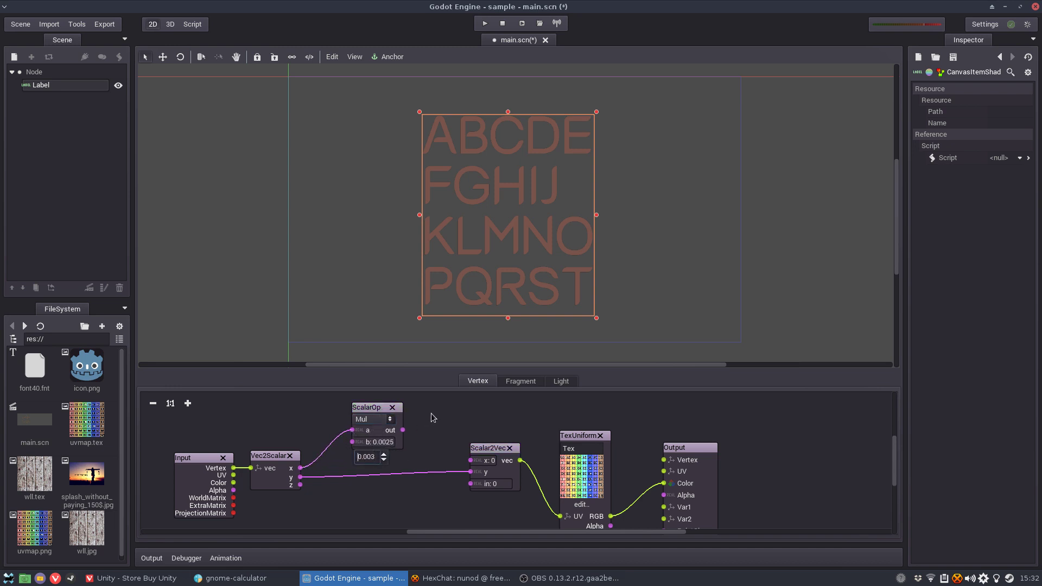
left_click_drag(403, 430, 470, 461)
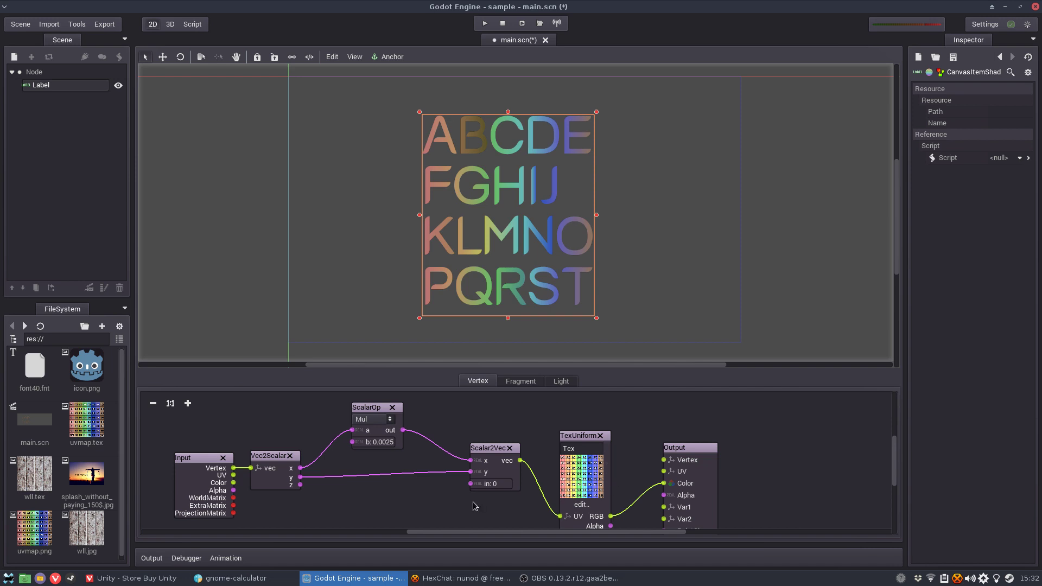
Reposition the ScalarOp and Input nodes neatly and move the Label slightly up on the canvas
middle_click_drag(410, 491, 425, 454)
middle_click_drag(336, 455, 343, 484)
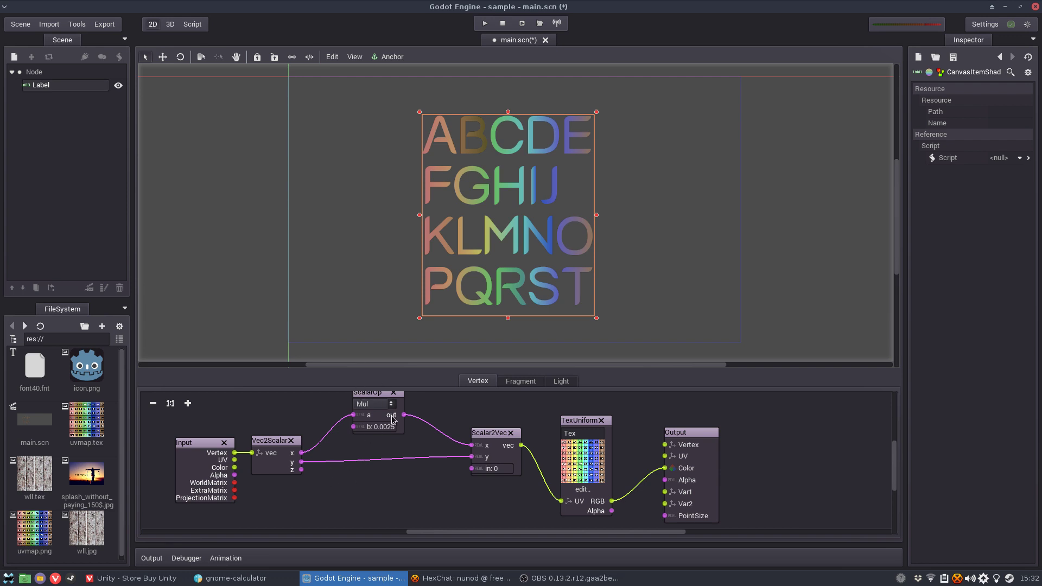
left_click_drag(376, 394, 373, 405)
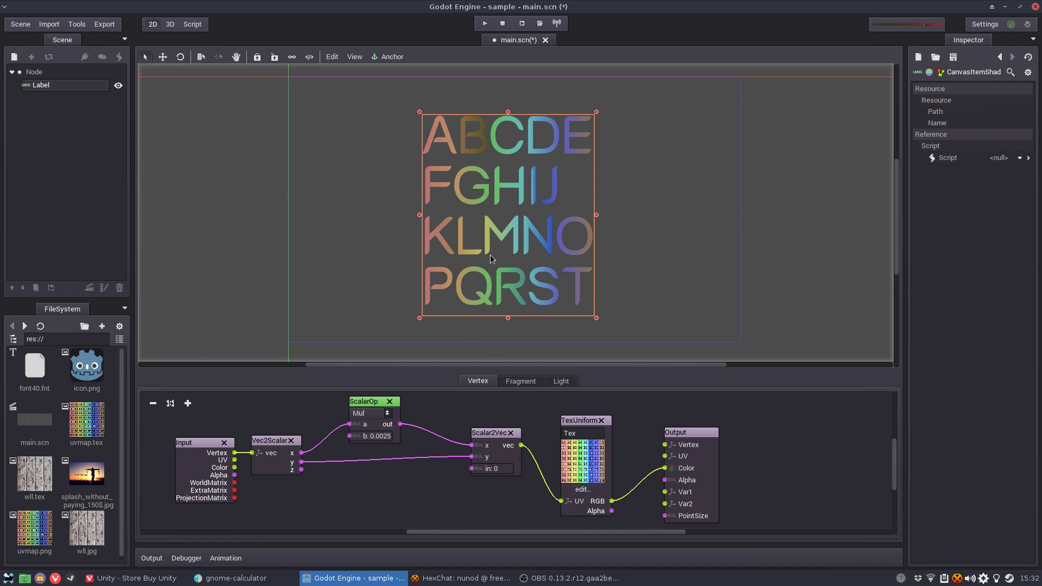
left_click_drag(368, 403, 367, 406)
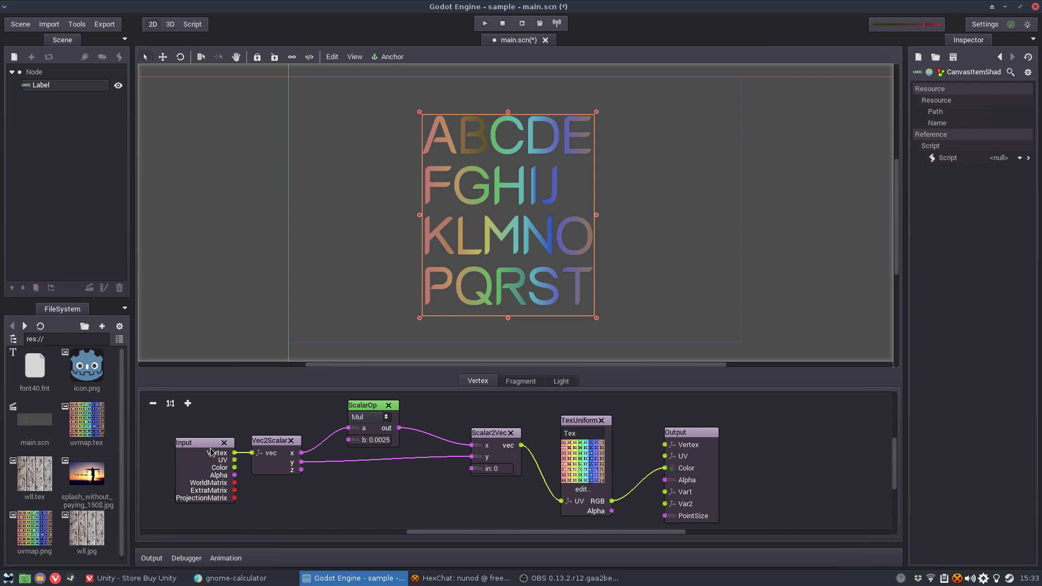
left_click_drag(201, 447, 181, 443)
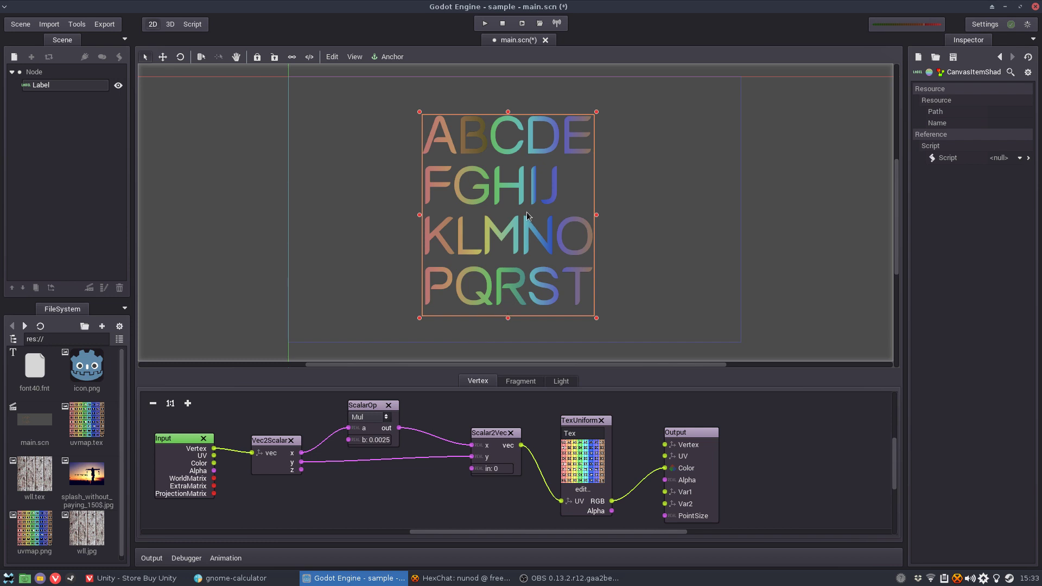
left_click_drag(521, 196, 521, 190)
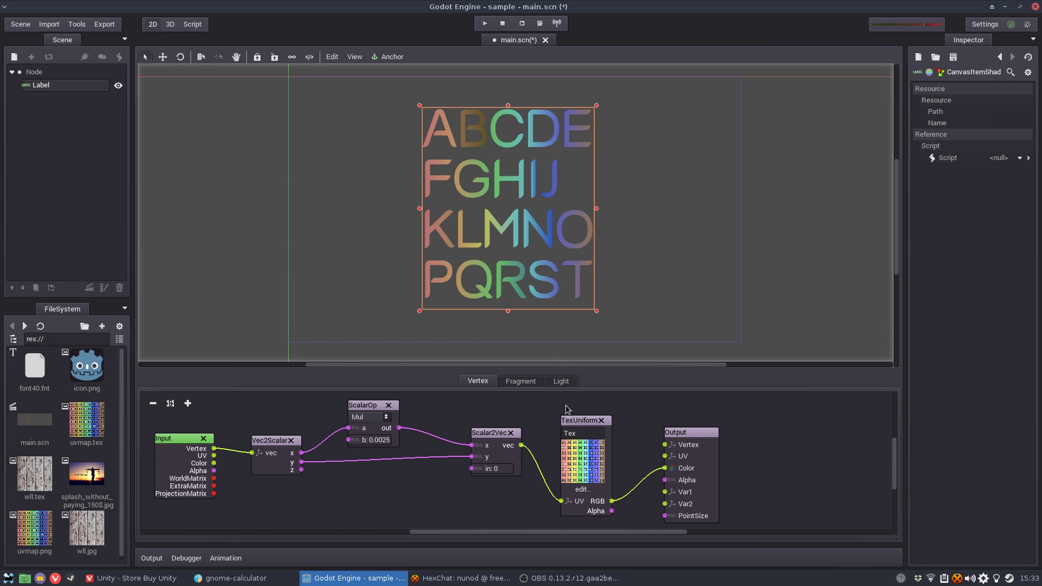